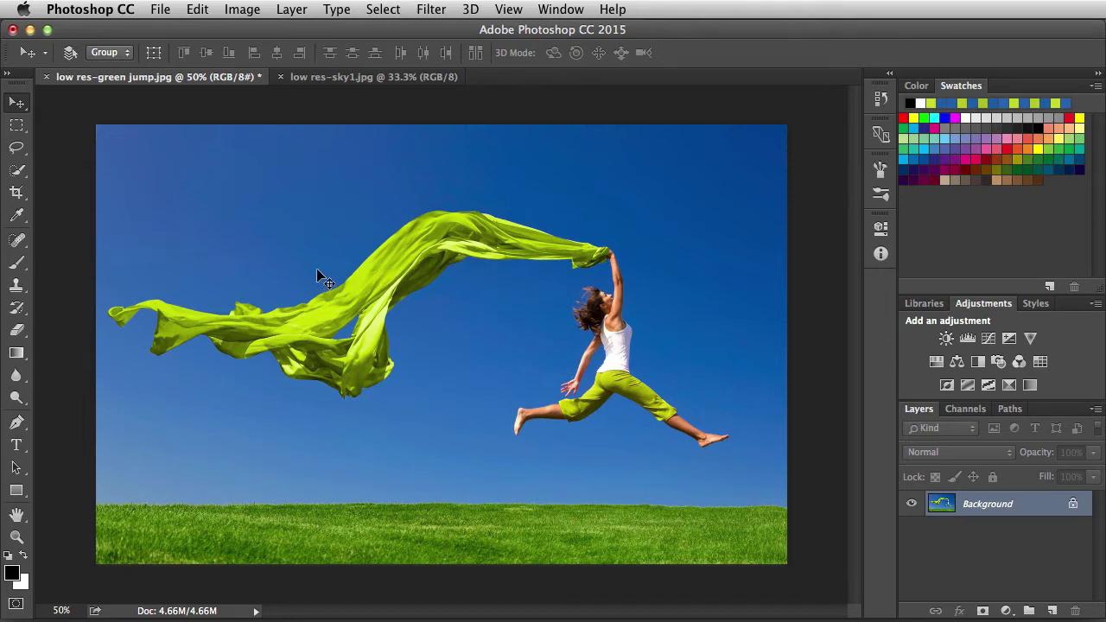
# Step: Activate the Background Eraser and set its brush size to 500 px
pyautogui.hotkey('shift', 'e')
pyautogui.hotkey('shift', 'e')
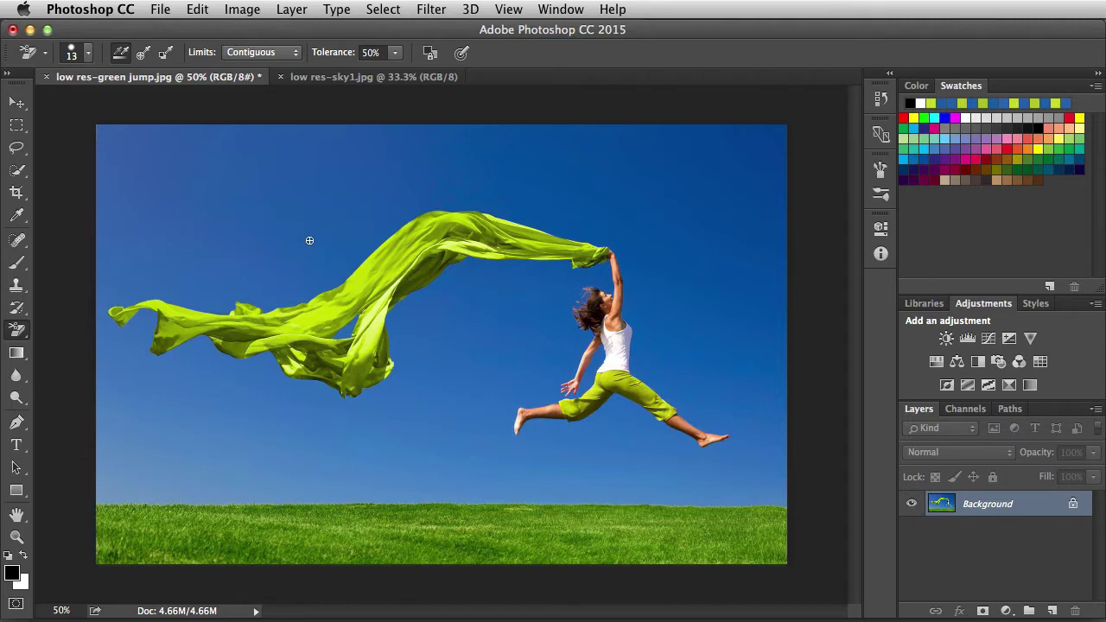
pyautogui.press(']')
pyautogui.press(']')
pyautogui.press(']')
pyautogui.press(']')
pyautogui.press(']')
pyautogui.press(']')
pyautogui.press(']')
pyautogui.press(']')
pyautogui.press(']')
pyautogui.press(']')
pyautogui.press(']')
pyautogui.press(']')
pyautogui.press(']')
pyautogui.press(']')
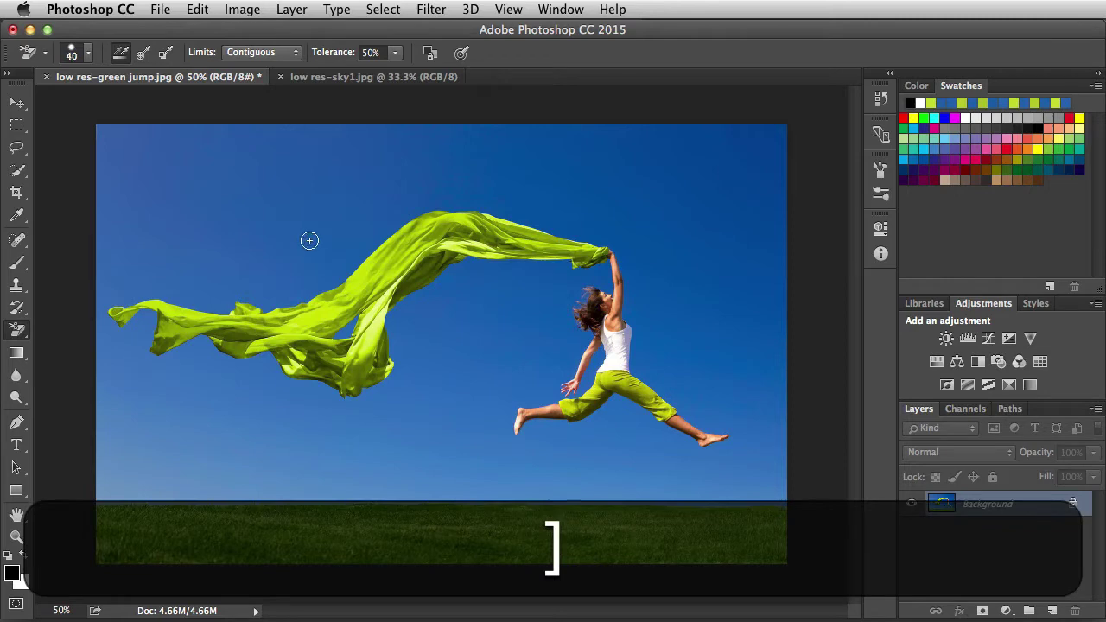
pyautogui.press(']')
pyautogui.press(']')
pyautogui.press(']')
pyautogui.press(']')
pyautogui.press(']')
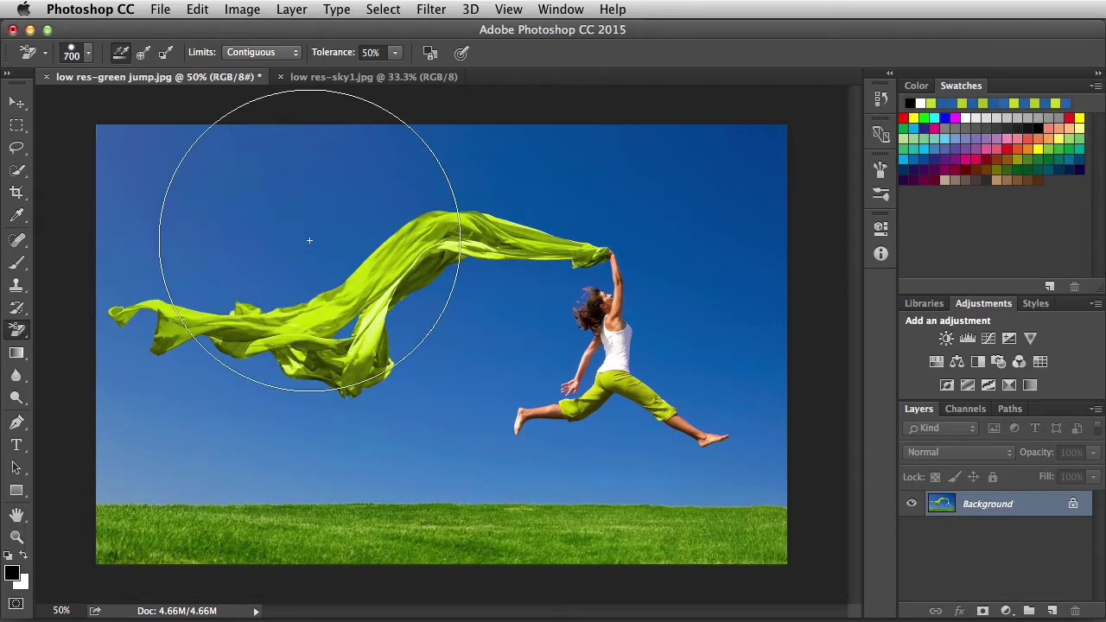
pyautogui.press('[')
pyautogui.press('[')
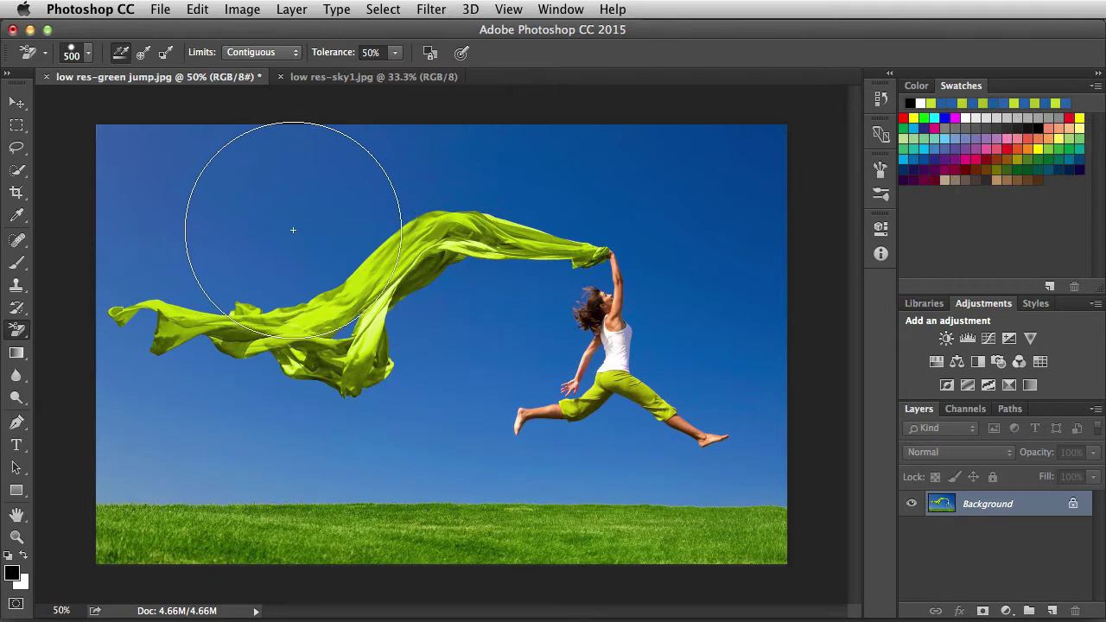
# Step: Try erasing one brush-sized spot of sky above the green scarf's left half, and undo it
pyautogui.click(285, 229)
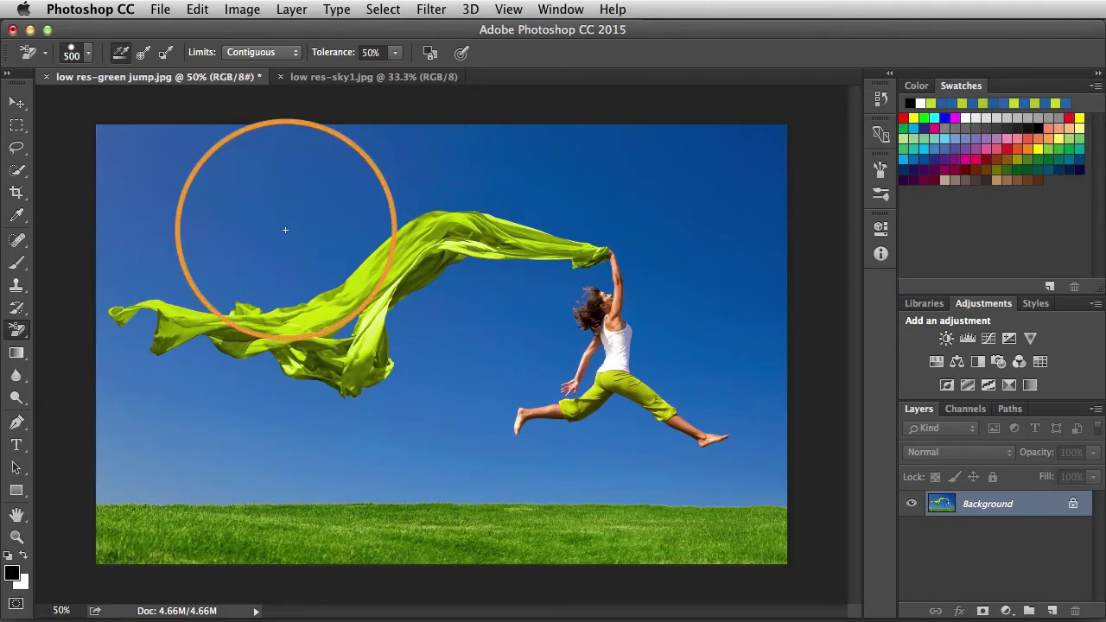
pyautogui.click(285, 230)
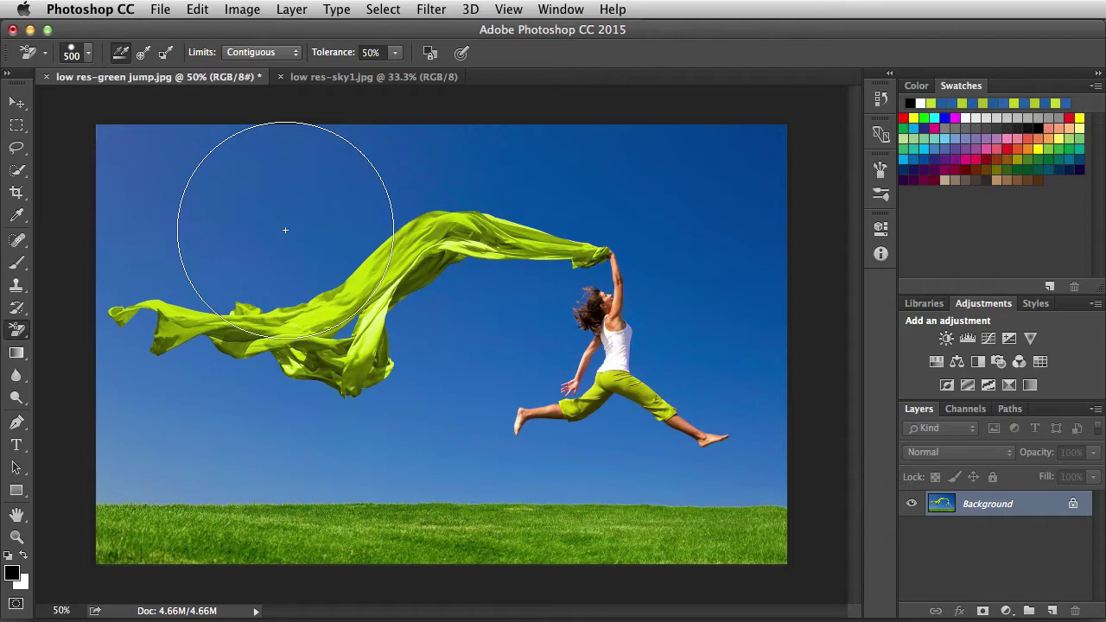
pyautogui.click(285, 230)
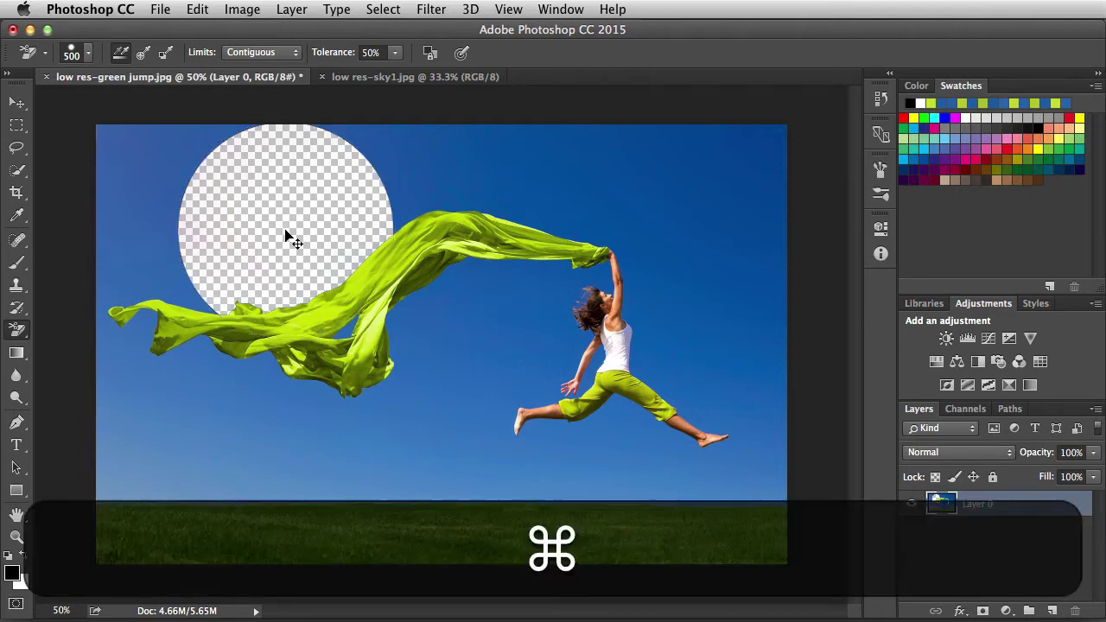
pyautogui.press('super+z')
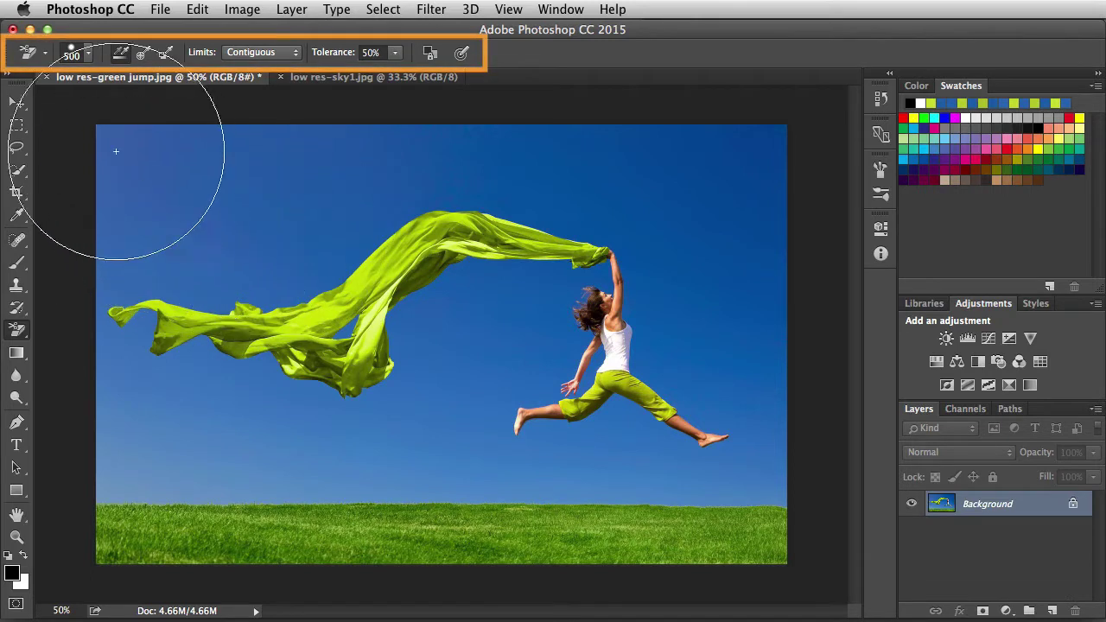
# Step: Review the Background Eraser's tool presets and its brush size, hardness, spacing and pen pressure options
pyautogui.click(45, 54)
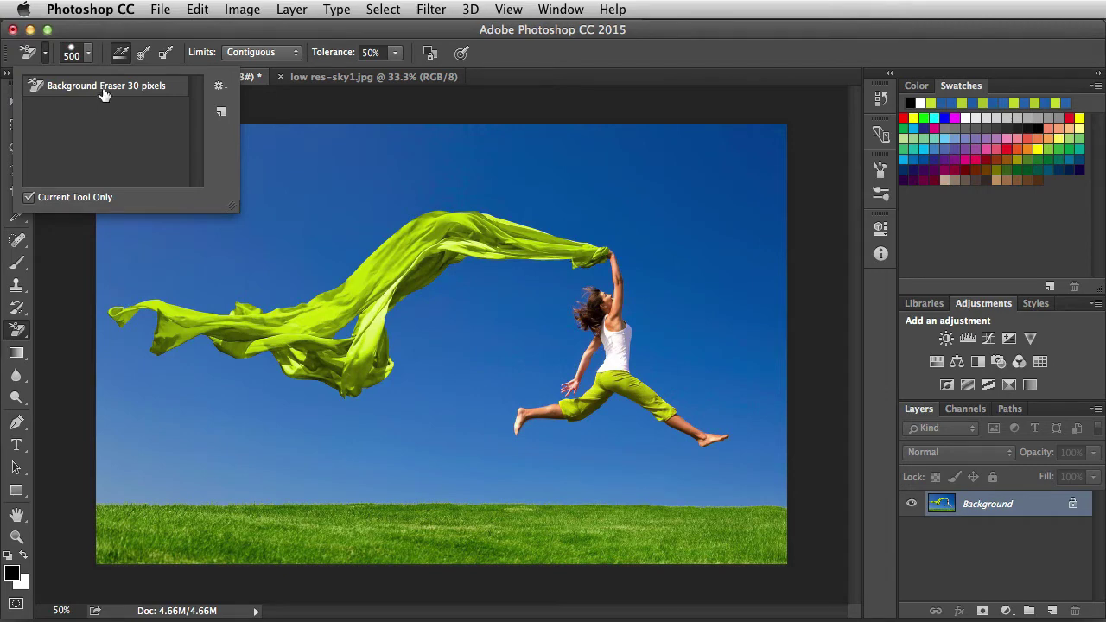
pyautogui.moveTo(103, 93); pyautogui.dragTo(105, 130)
pyautogui.moveTo(105, 131); pyautogui.dragTo(220, 117)
pyautogui.click(89, 56)
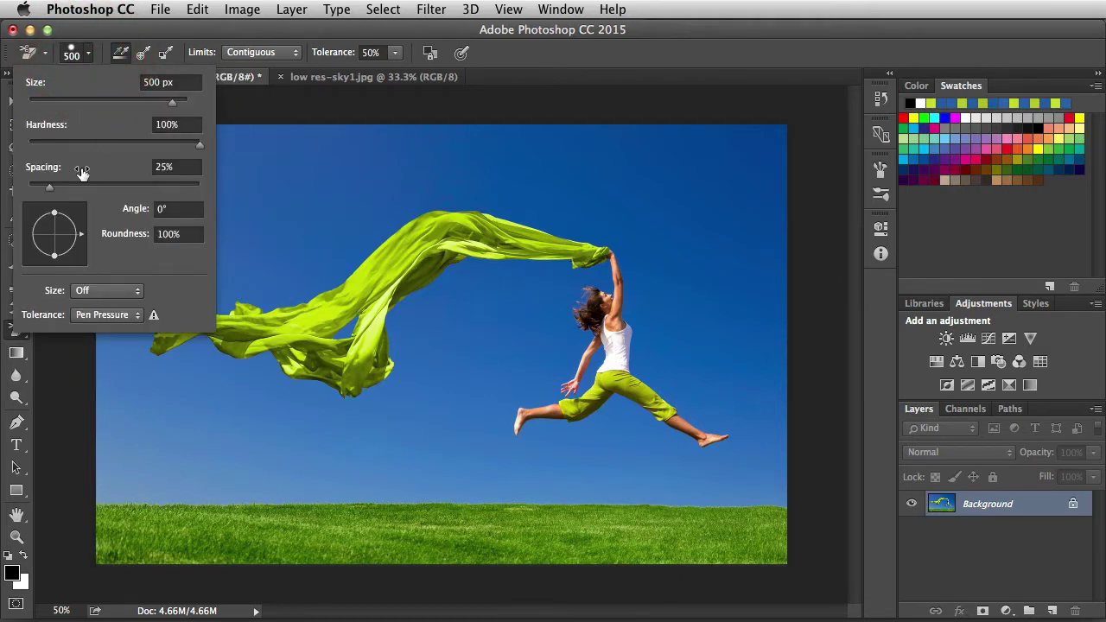
pyautogui.click(88, 57)
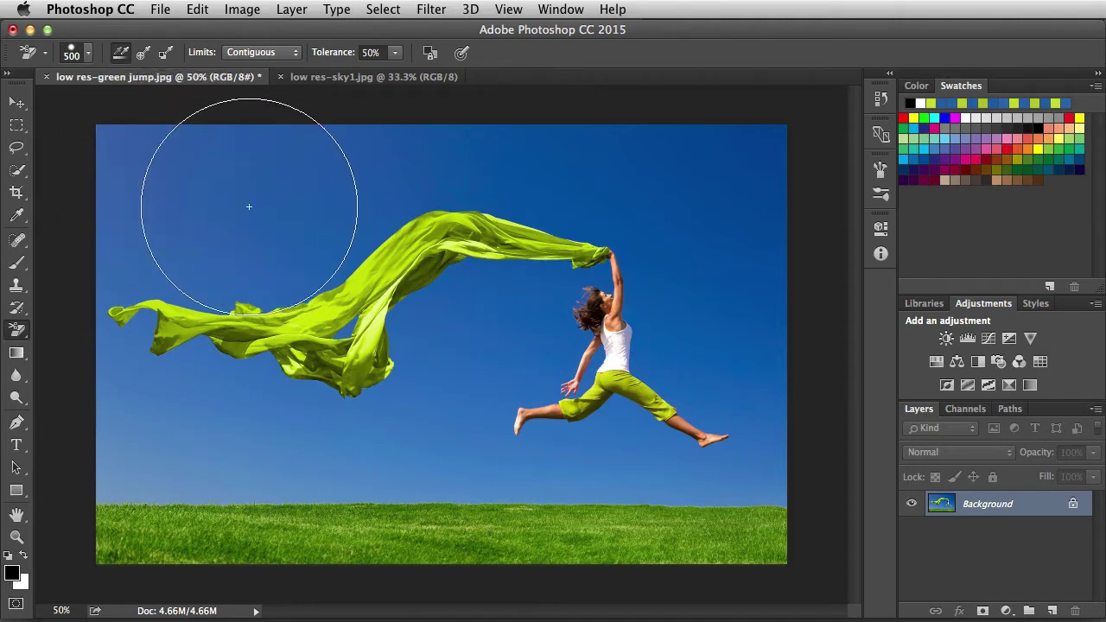
# Step: With continuous sampling, try erasing the sky and then stroking across the green scarf, and undo the erasing
pyautogui.click(295, 219)
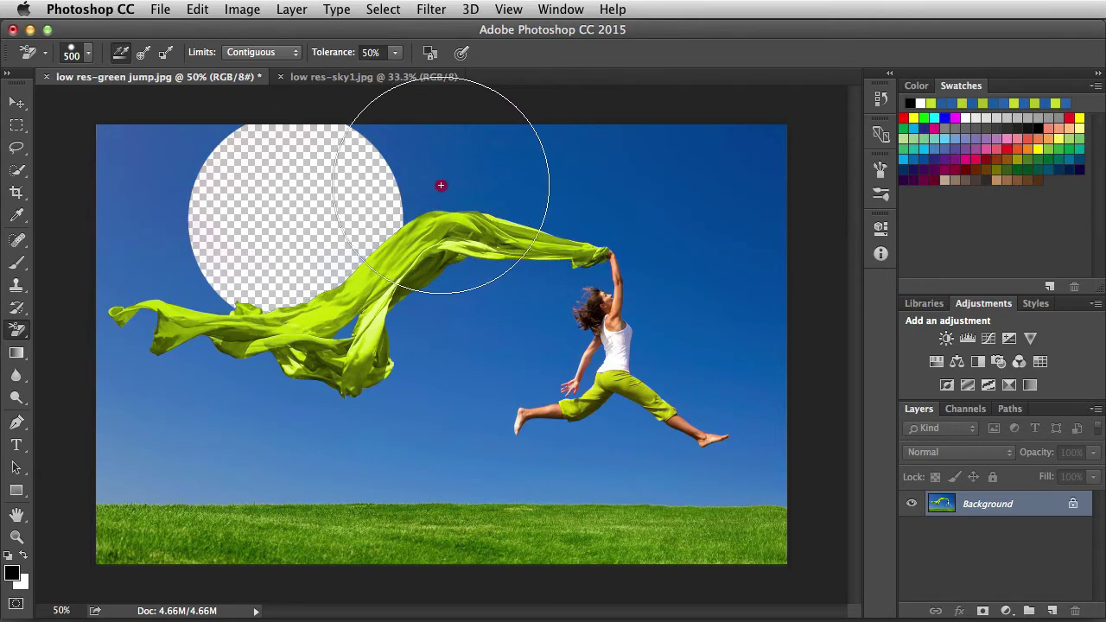
pyautogui.moveTo(526, 185)
pyautogui.mouseDown()
pyautogui.moveTo(637, 201)
pyautogui.moveTo(703, 246)
pyautogui.mouseUp()
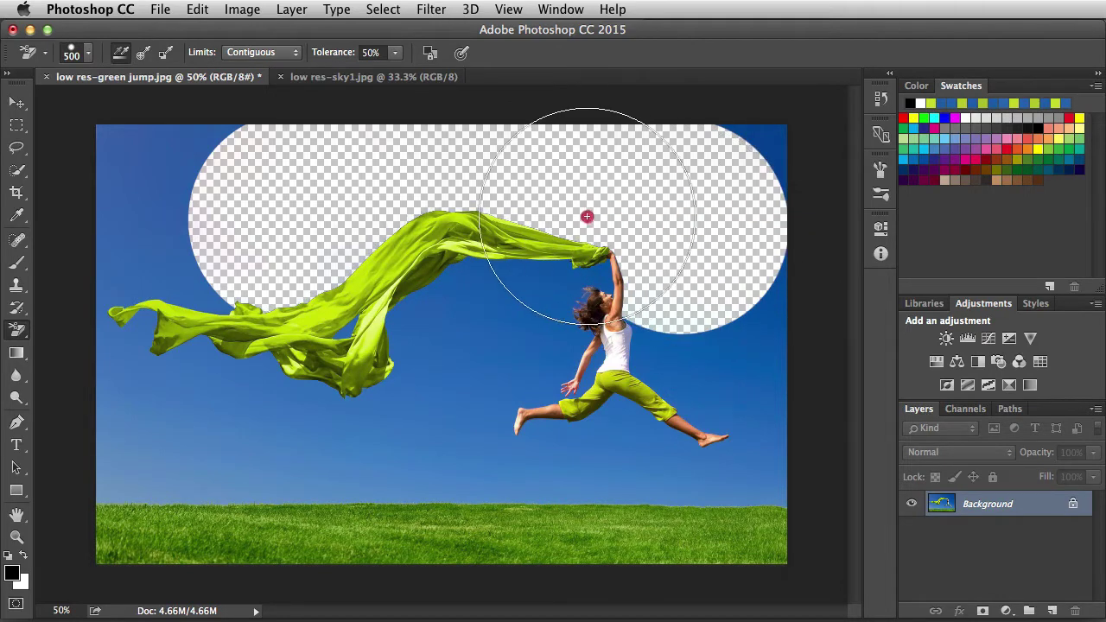
pyautogui.moveTo(526, 236); pyautogui.dragTo(529, 244)
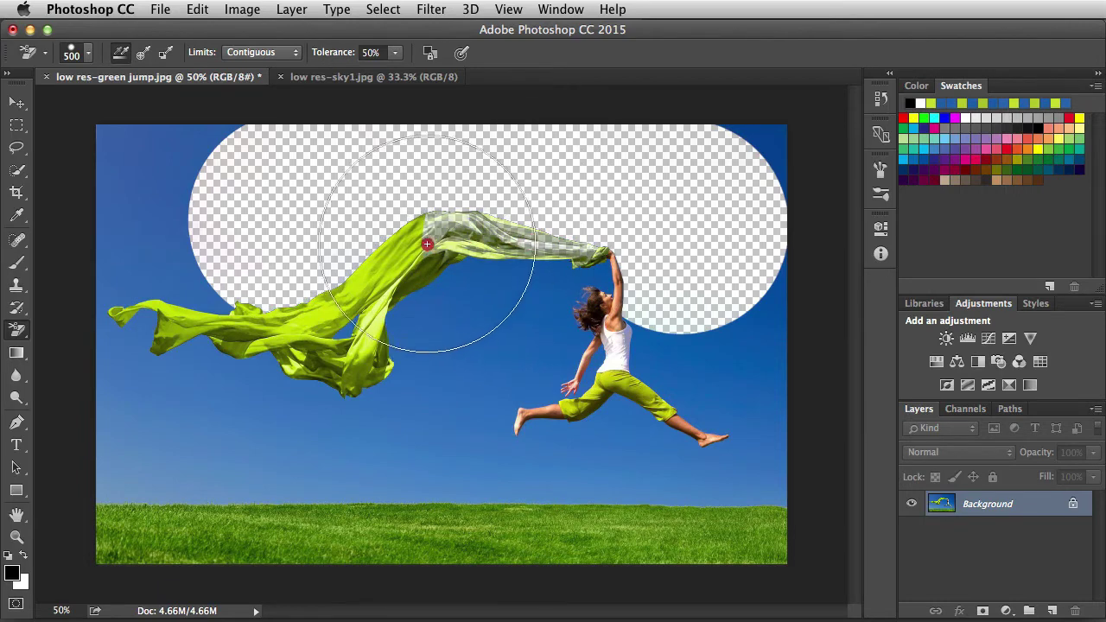
pyautogui.moveTo(395, 259)
pyautogui.mouseDown()
pyautogui.moveTo(364, 363)
pyautogui.moveTo(341, 380)
pyautogui.moveTo(294, 359)
pyautogui.moveTo(251, 303)
pyautogui.moveTo(240, 335)
pyautogui.mouseUp()
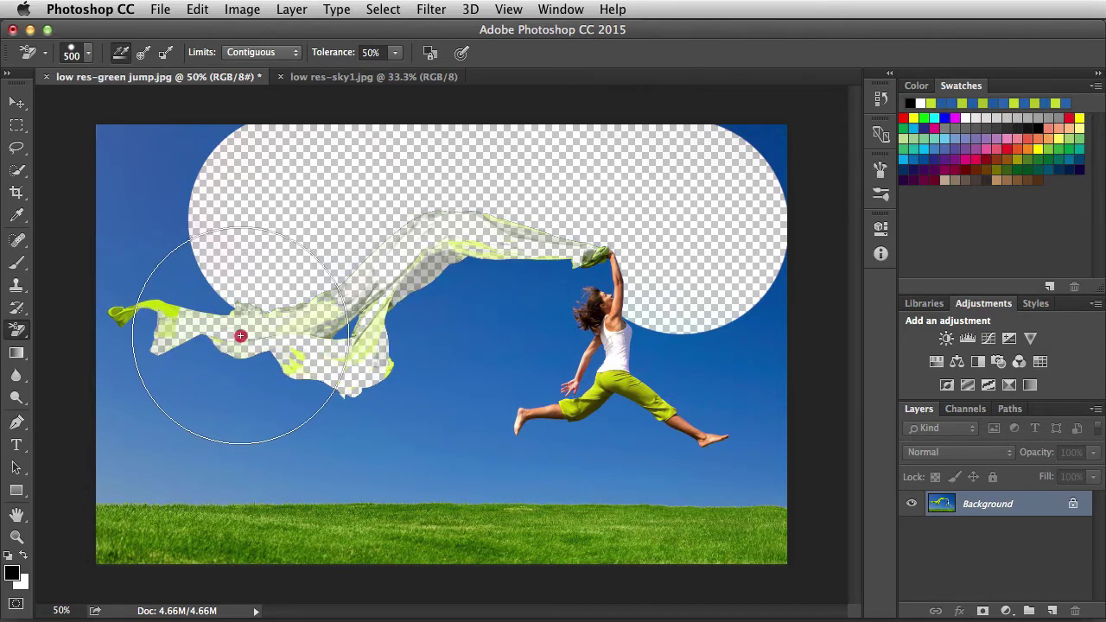
pyautogui.click(203, 364)
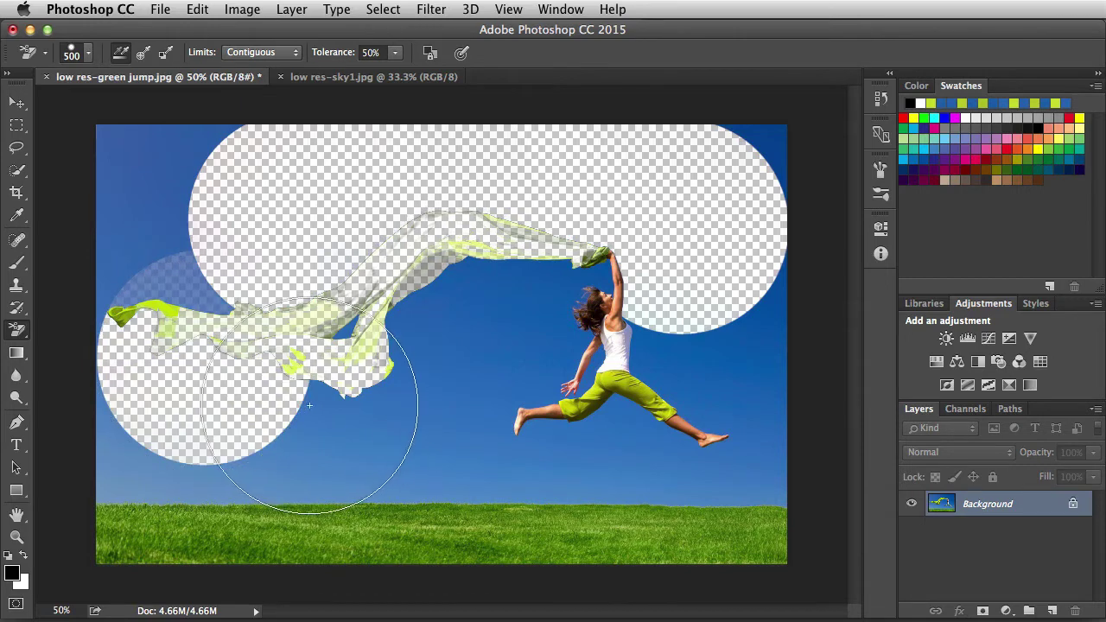
pyautogui.click(389, 411)
pyautogui.click(204, 363)
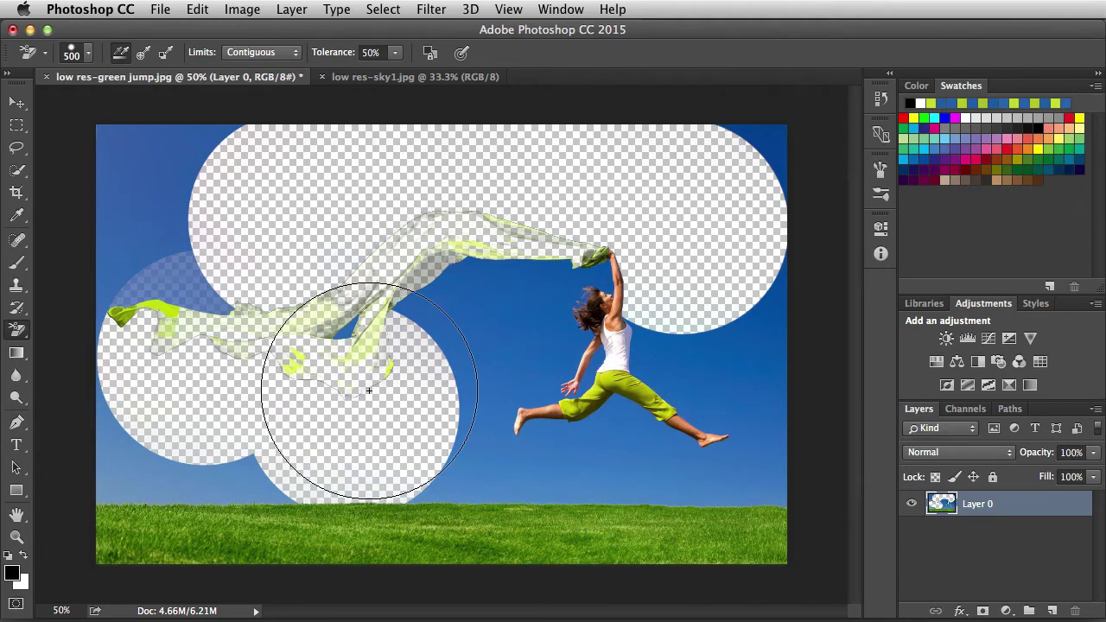
pyautogui.press('super+z')
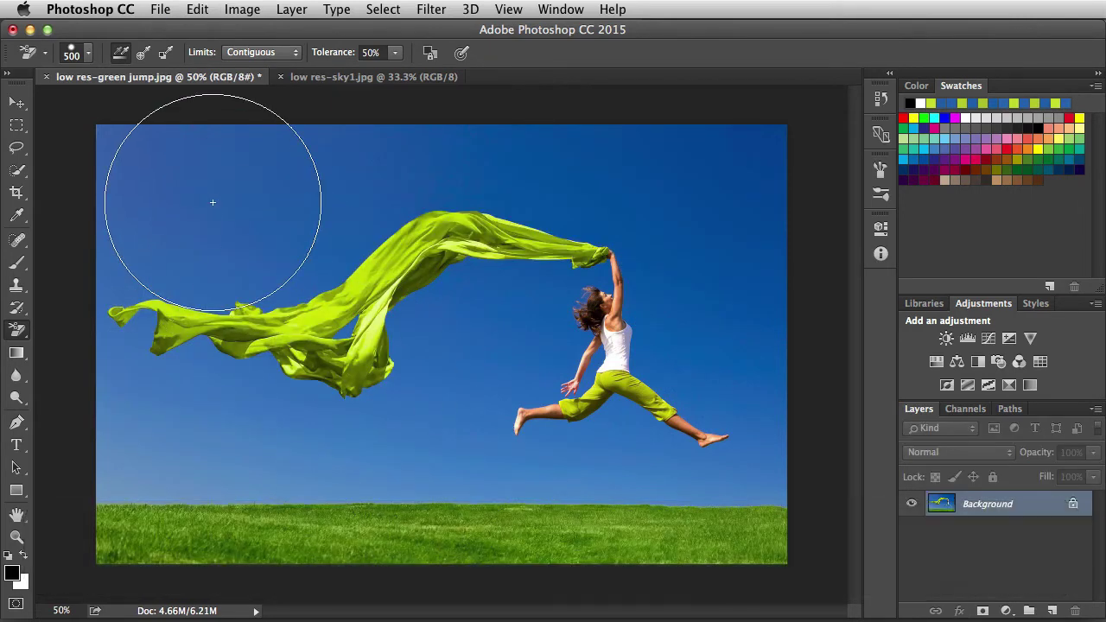
# Step: Switch the eraser to Sampling: Once, try erasing the sky around the scarf in one stroke from the sky, and undo it
pyautogui.click(143, 55)
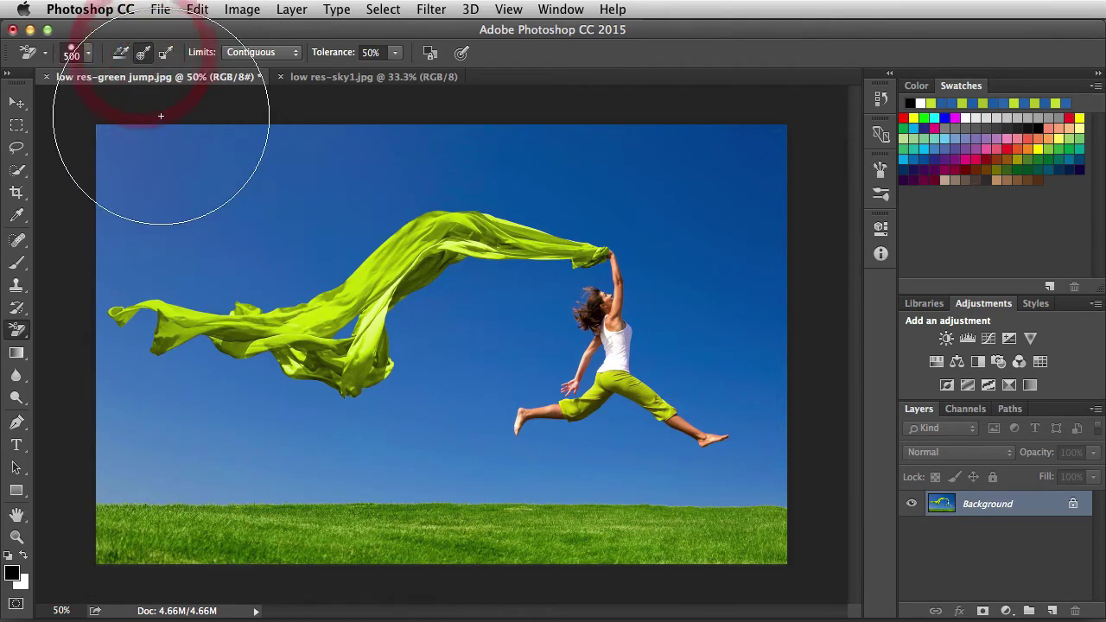
pyautogui.click(258, 226)
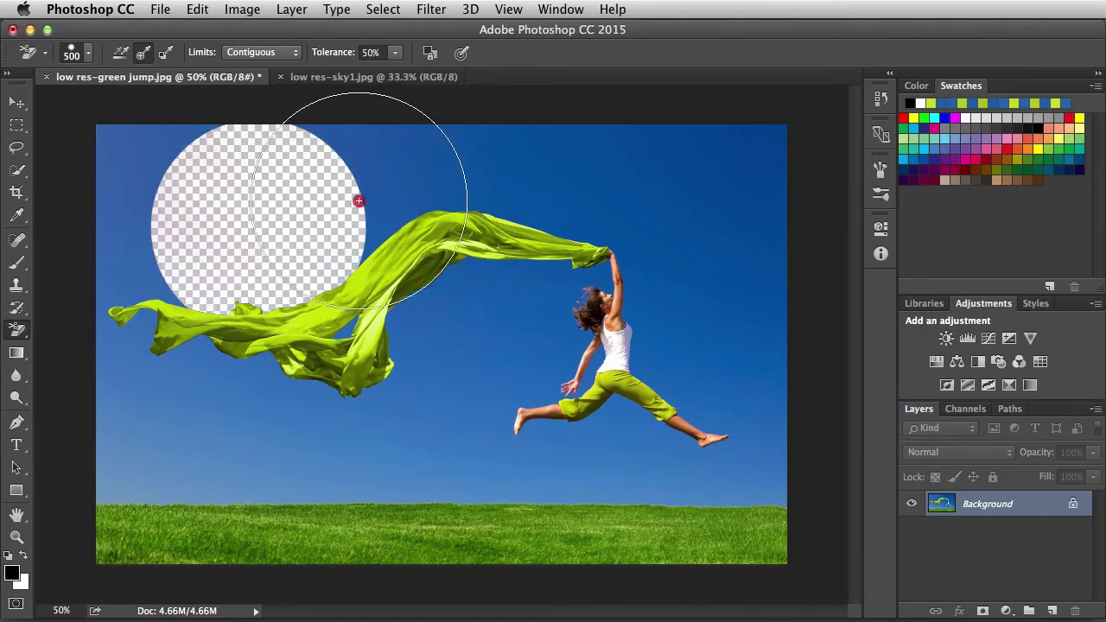
pyautogui.moveTo(406, 190)
pyautogui.mouseDown()
pyautogui.moveTo(535, 178)
pyautogui.moveTo(659, 188)
pyautogui.moveTo(703, 218)
pyautogui.mouseUp()
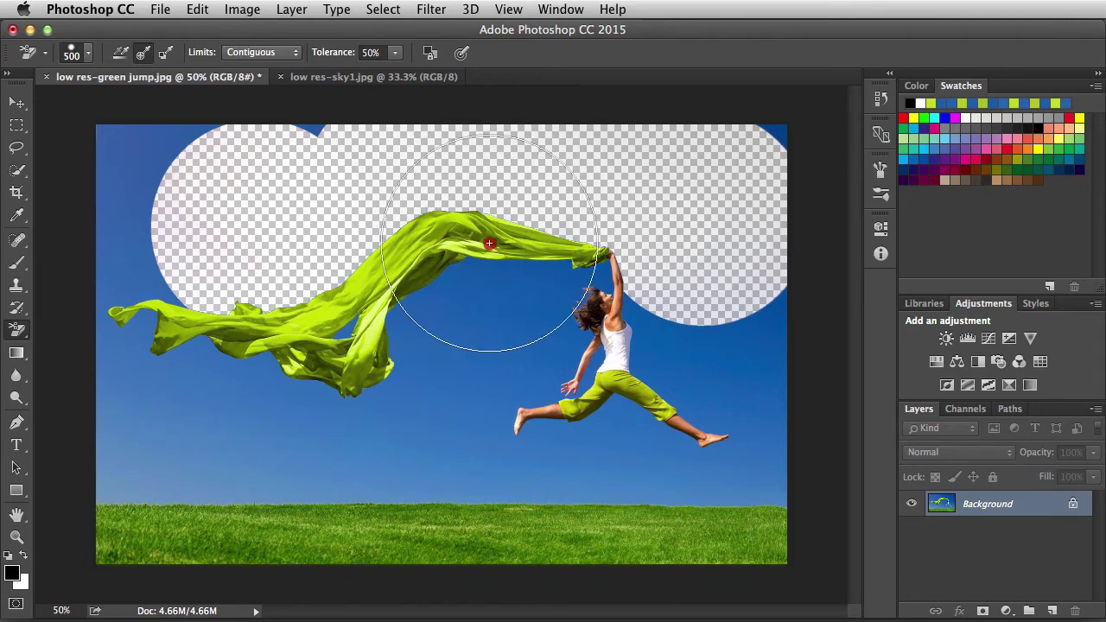
pyautogui.click(492, 297)
pyautogui.moveTo(481, 325); pyautogui.dragTo(472, 351)
pyautogui.moveTo(444, 393)
pyautogui.mouseDown()
pyautogui.moveTo(328, 411)
pyautogui.moveTo(197, 387)
pyautogui.moveTo(147, 255)
pyautogui.moveTo(147, 138)
pyautogui.mouseUp()
pyautogui.moveTo(211, 170)
pyautogui.mouseDown()
pyautogui.moveTo(327, 71)
pyautogui.moveTo(324, 111)
pyautogui.moveTo(296, 124)
pyautogui.moveTo(271, 225)
pyautogui.mouseUp()
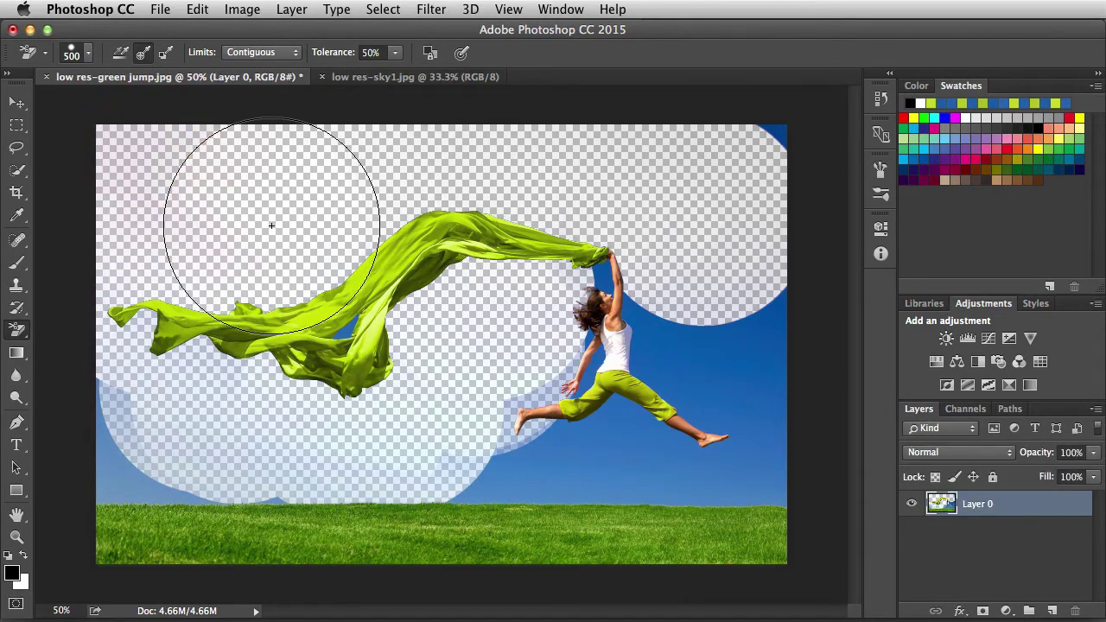
pyautogui.press('super+z')
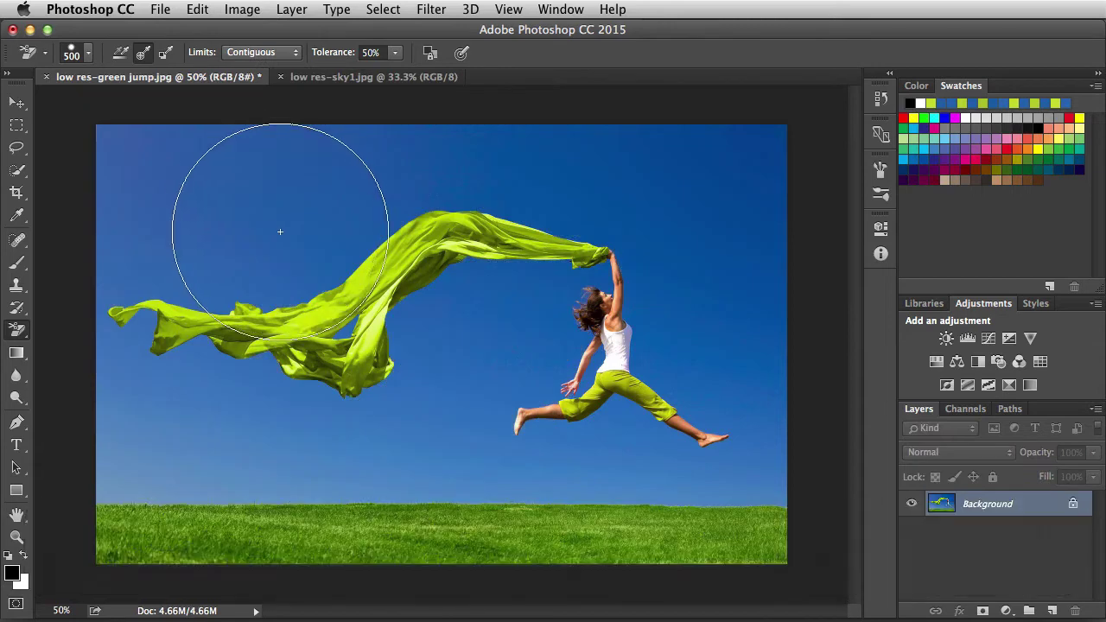
# Step: Switch the eraser to Background Swatch sampling, test a stroke over the woman's white top, and undo the stroke
pyautogui.click(161, 55)
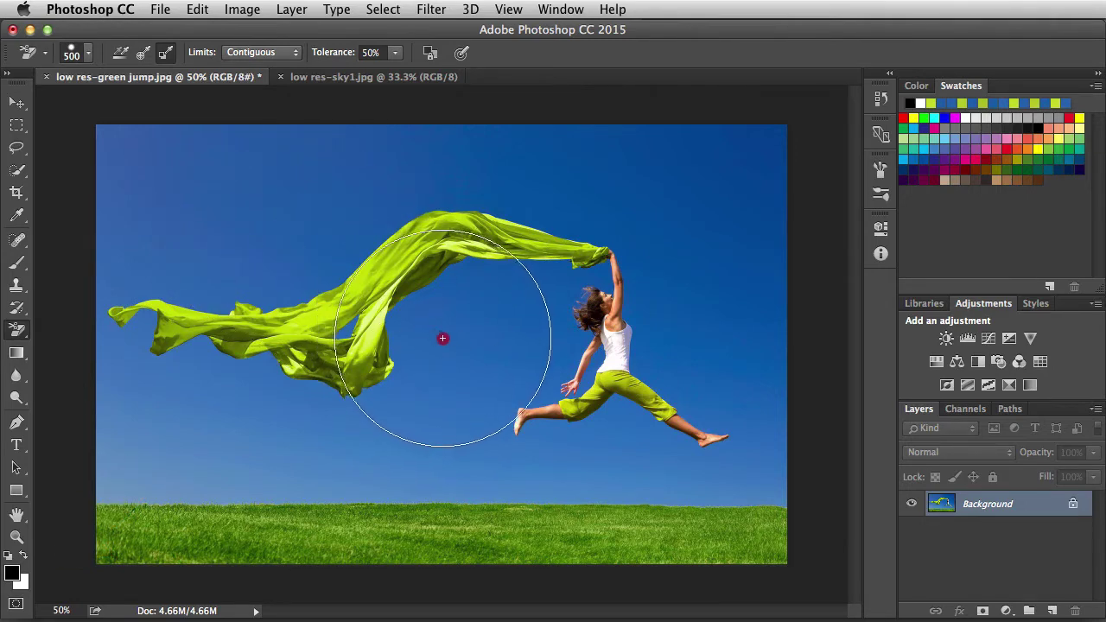
pyautogui.moveTo(650, 353); pyautogui.dragTo(662, 360)
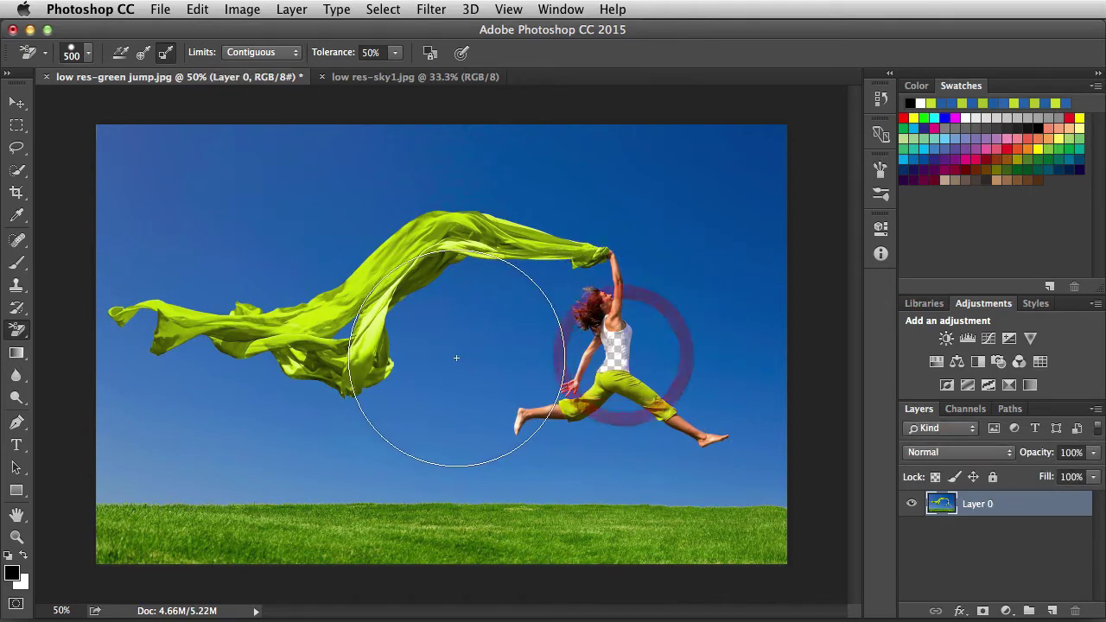
pyautogui.press('super+z')
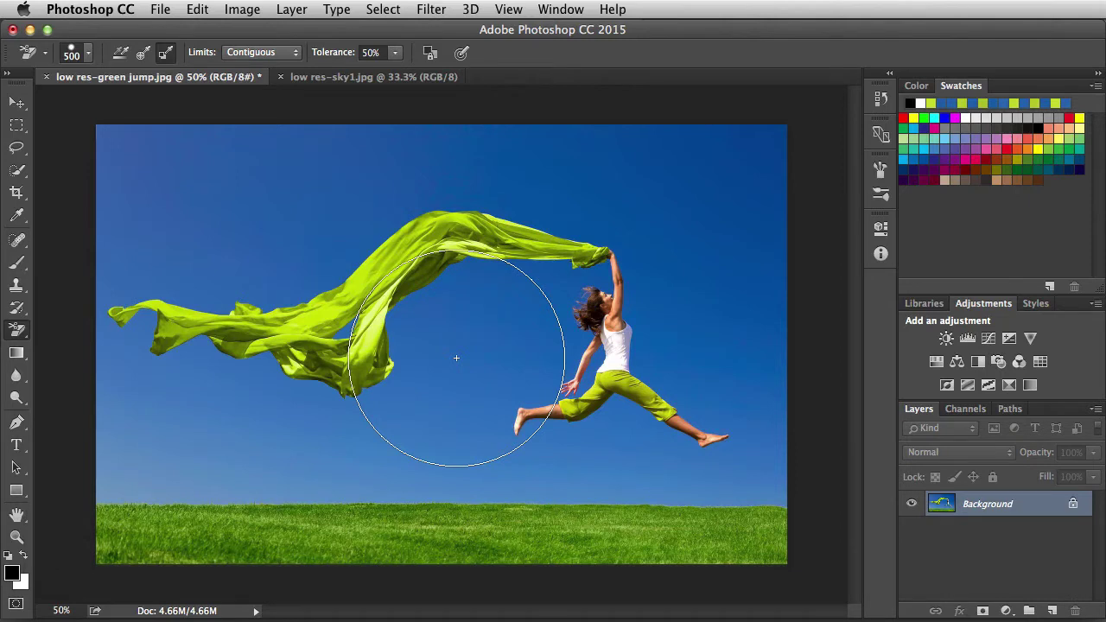
# Step: Sample the blue sky below the scarf and swap the colors so that blue becomes the background color
pyautogui.press('alt')
pyautogui.keyDown('alt'); pyautogui.click(469, 306); pyautogui.keyUp('alt')
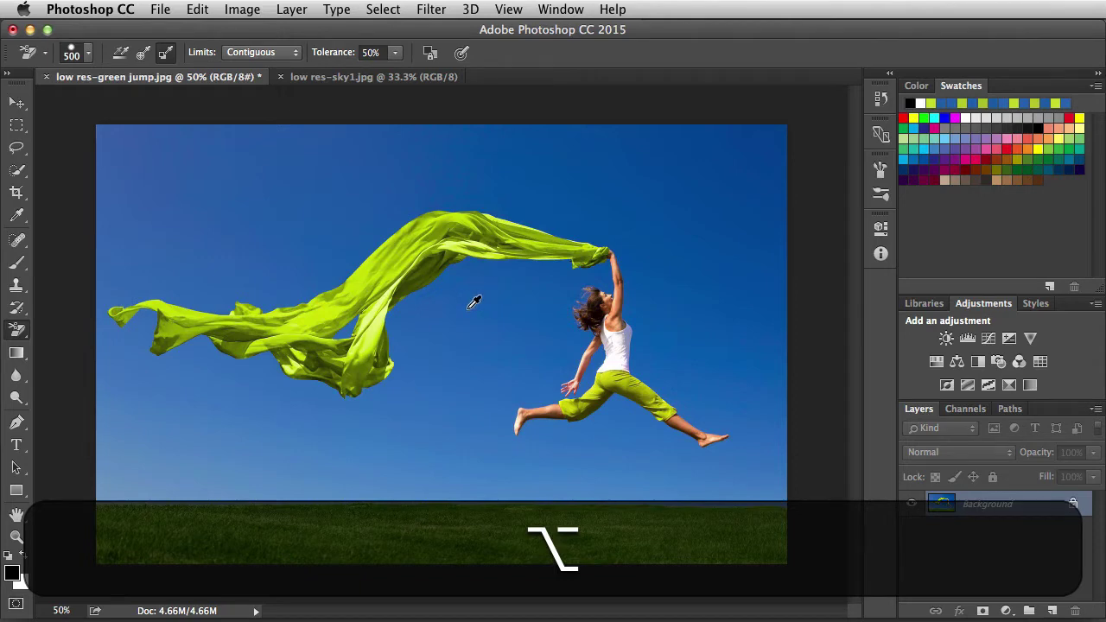
pyautogui.keyDown('alt'); pyautogui.click(474, 302); pyautogui.keyUp('alt')
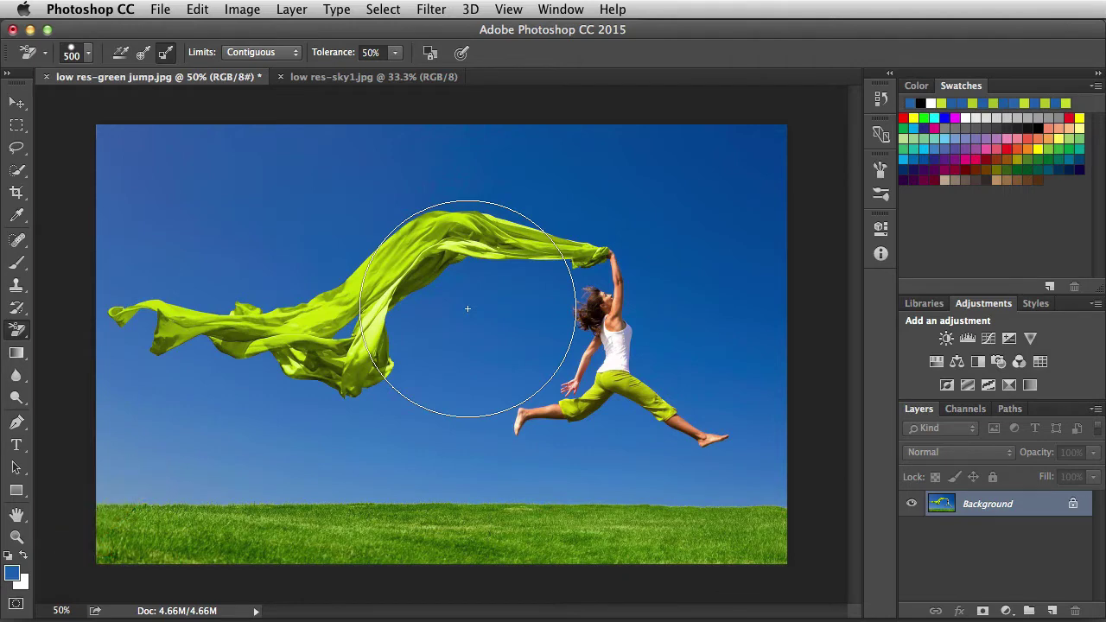
pyautogui.hotkey('shift', 'x')
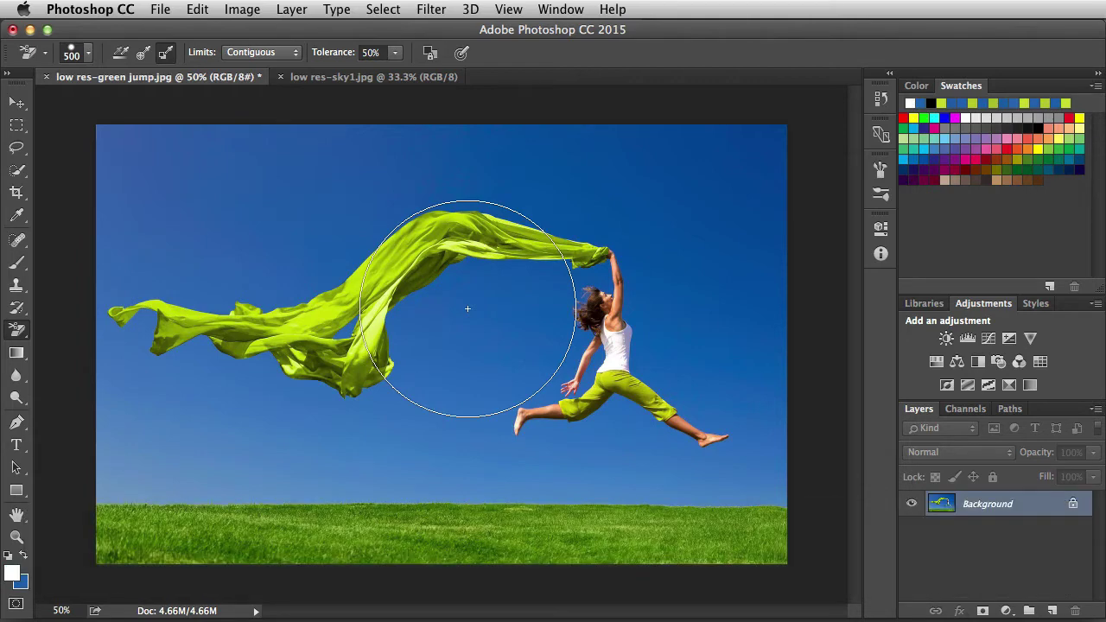
# Step: Test Background Swatch erasing with a stroke through the sky and a single spot above the scarf, undoing both
pyautogui.moveTo(467, 309)
pyautogui.mouseDown()
pyautogui.moveTo(345, 330)
pyautogui.moveTo(128, 181)
pyautogui.moveTo(111, 129)
pyautogui.moveTo(267, 152)
pyautogui.moveTo(462, 110)
pyautogui.moveTo(630, 128)
pyautogui.moveTo(699, 153)
pyautogui.moveTo(697, 172)
pyautogui.mouseUp()
pyautogui.press('super+z')
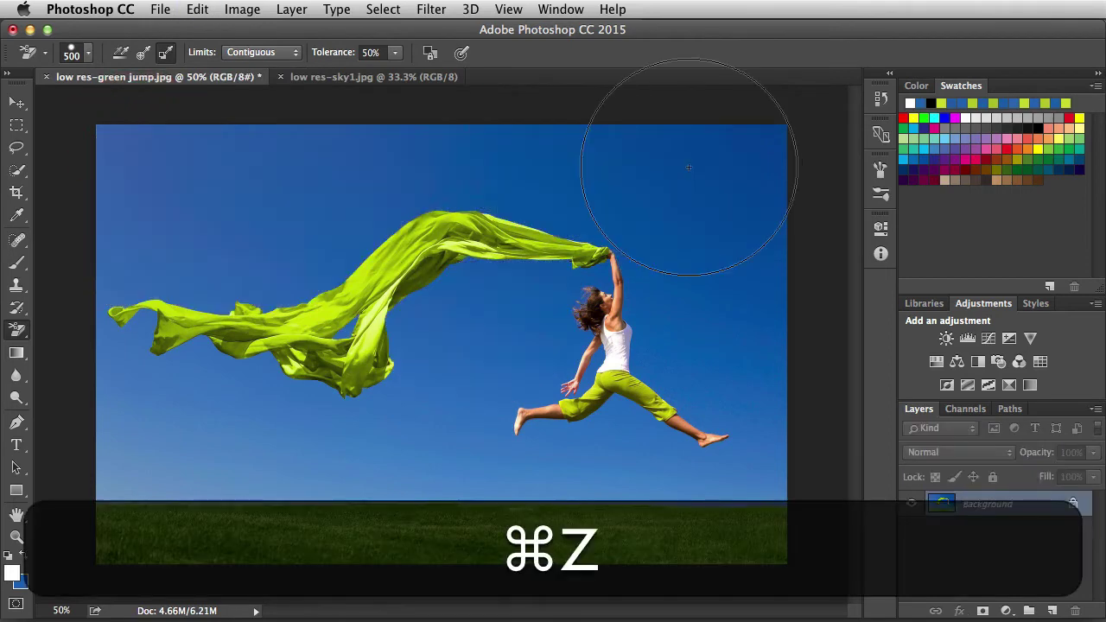
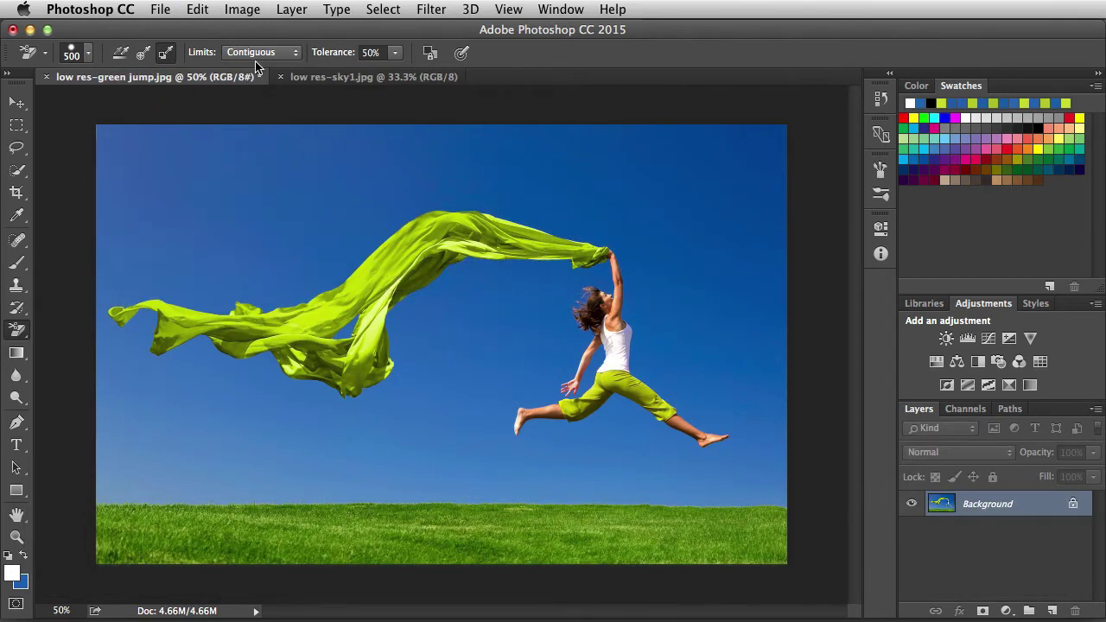
pyautogui.press('super+z')
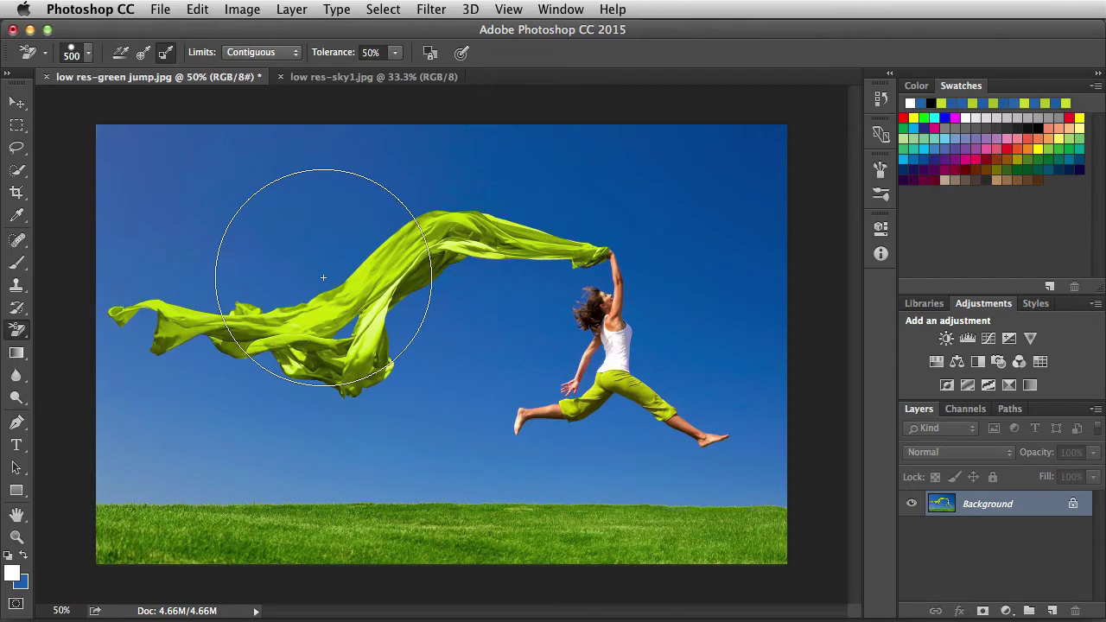
pyautogui.click(323, 277)
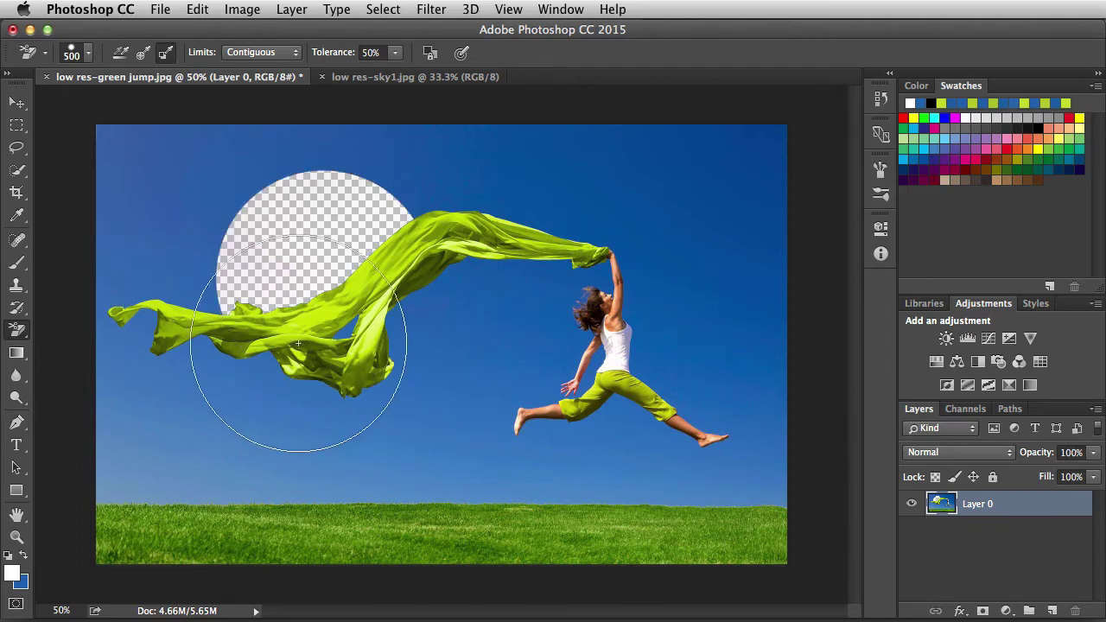
pyautogui.press('super+z')
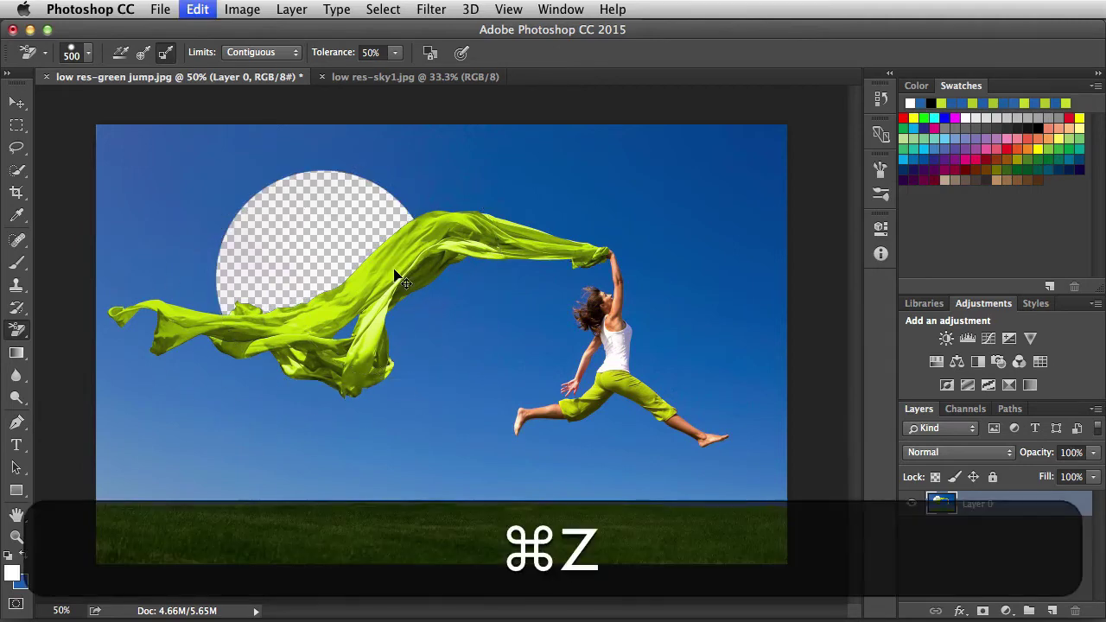
# Step: Set the eraser's Limits to Discontiguous, test a single spot over the scarf, and undo it
pyautogui.click(279, 54)
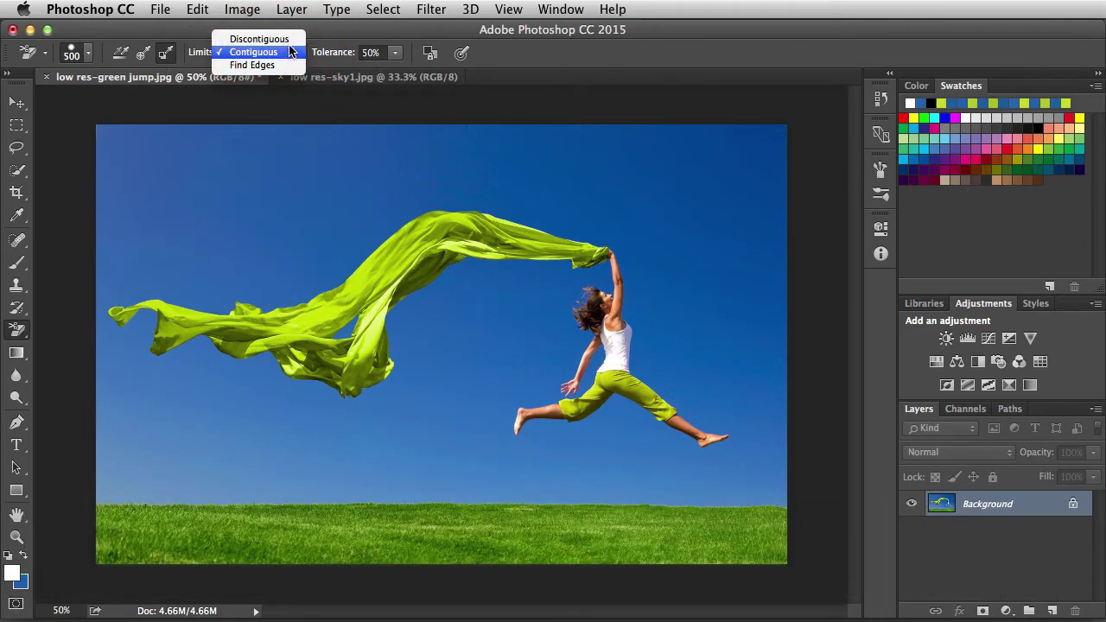
pyautogui.click(293, 39)
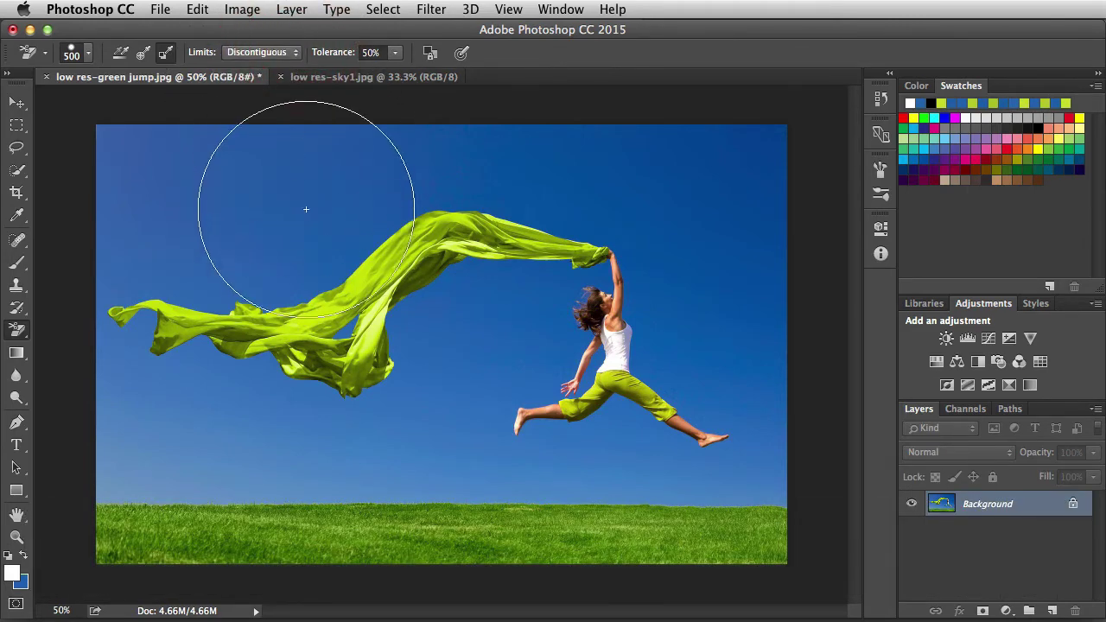
pyautogui.click(319, 287)
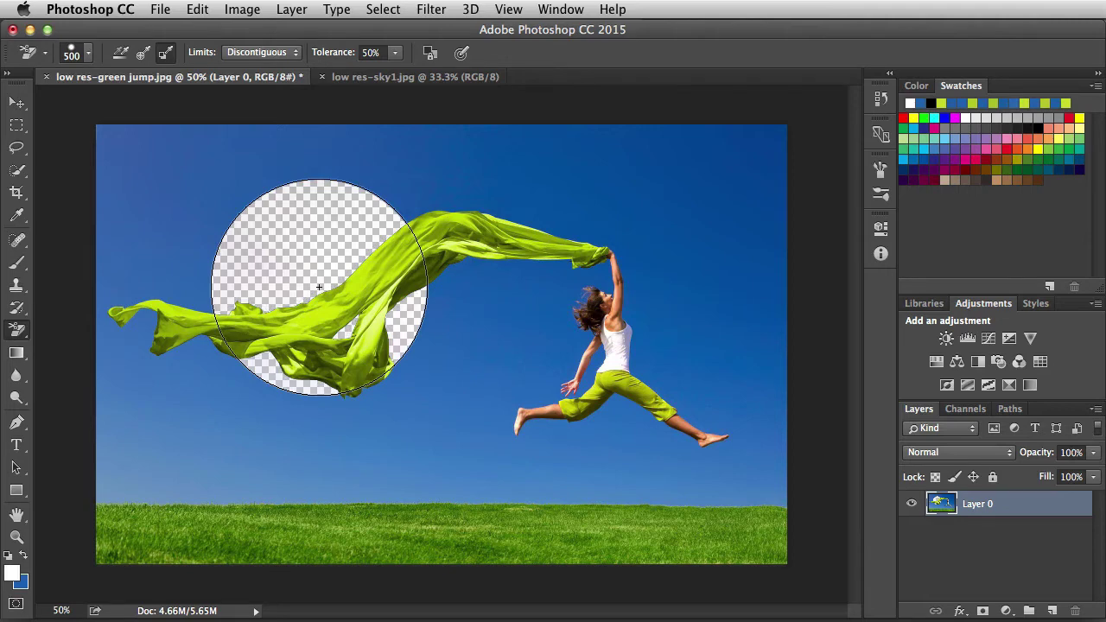
pyautogui.press('super+z')
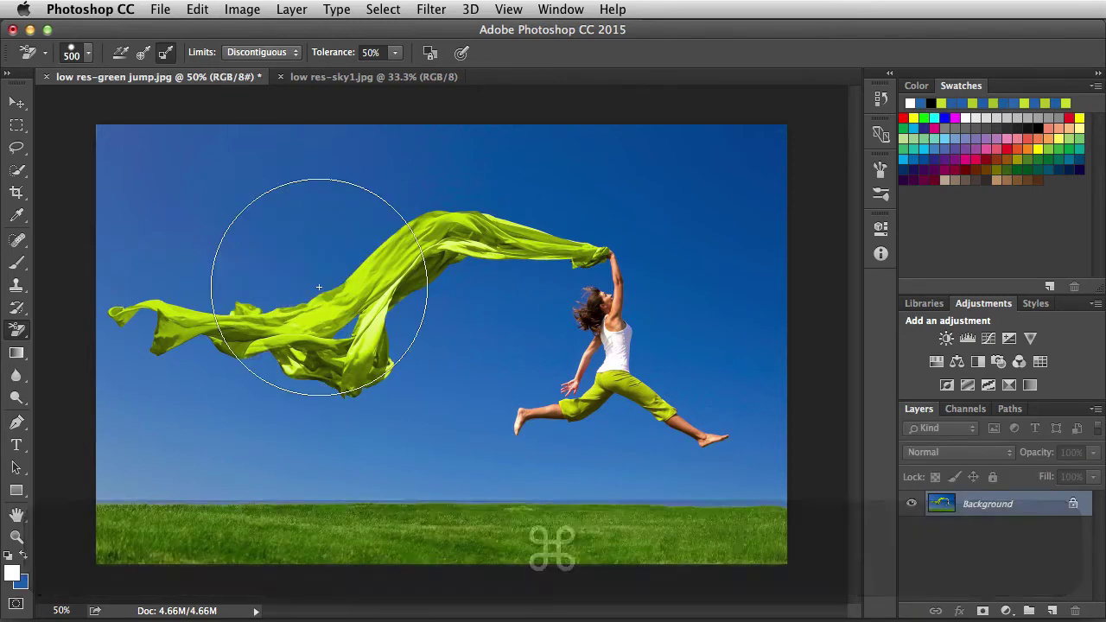
# Step: Test the Find Edges limit on the sky above the scarf, undo the erasing, and return Limits to Discontiguous
pyautogui.click(259, 52)
pyautogui.click(275, 78)
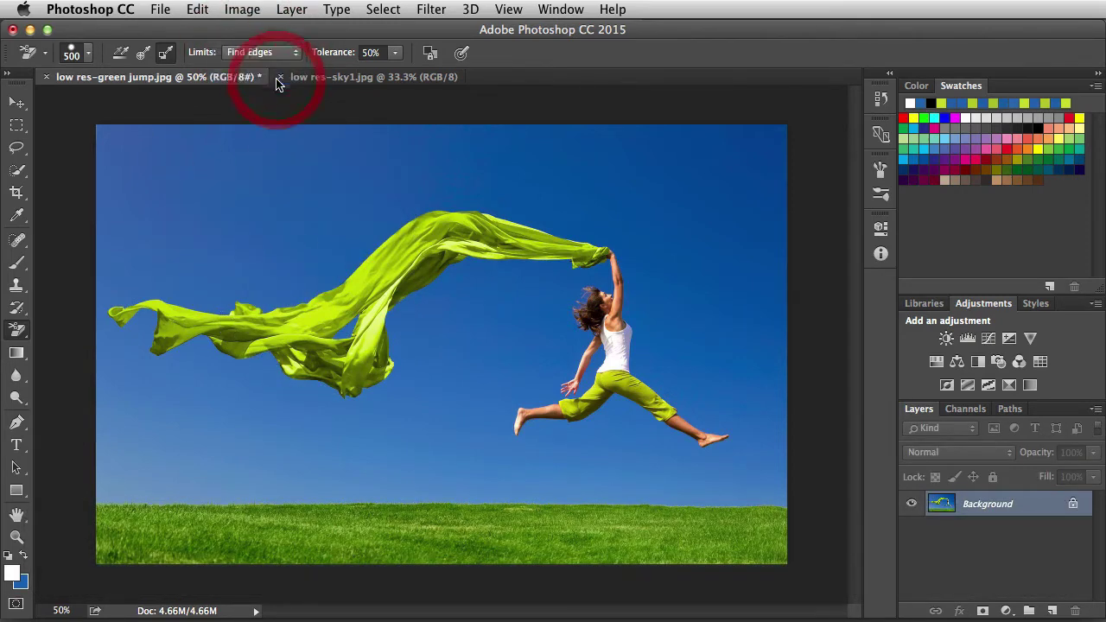
pyautogui.click(316, 283)
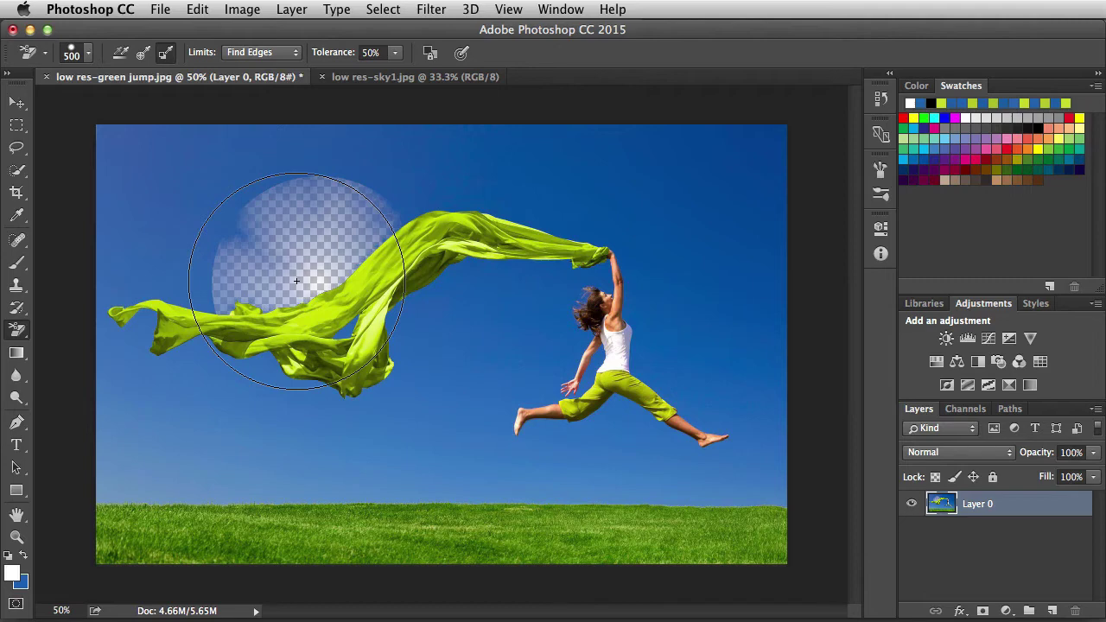
pyautogui.press('super+z')
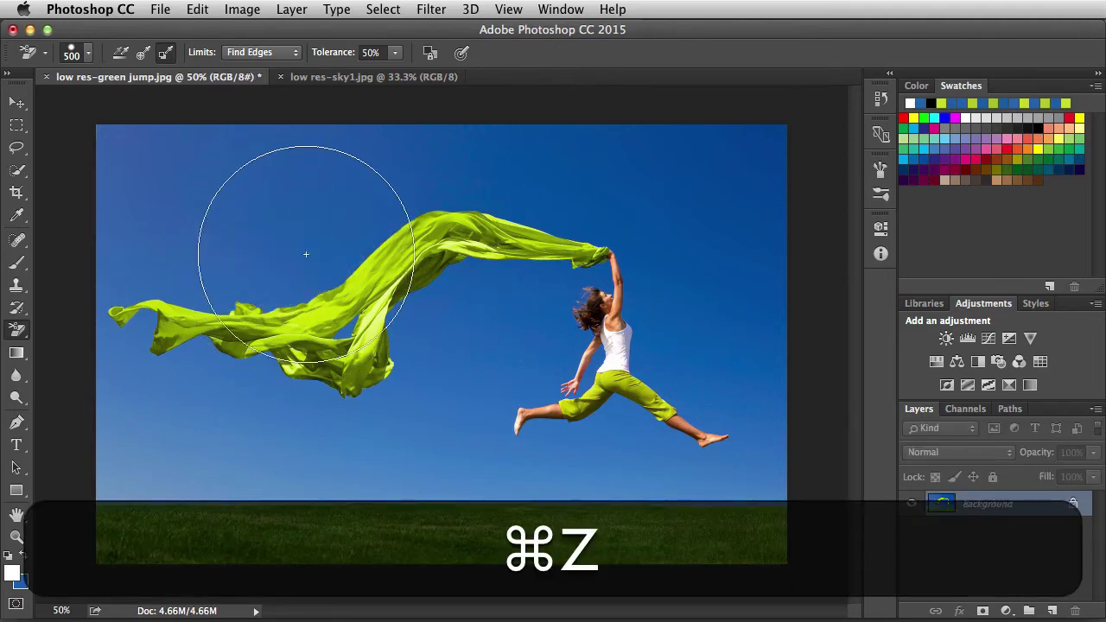
pyautogui.click(274, 53)
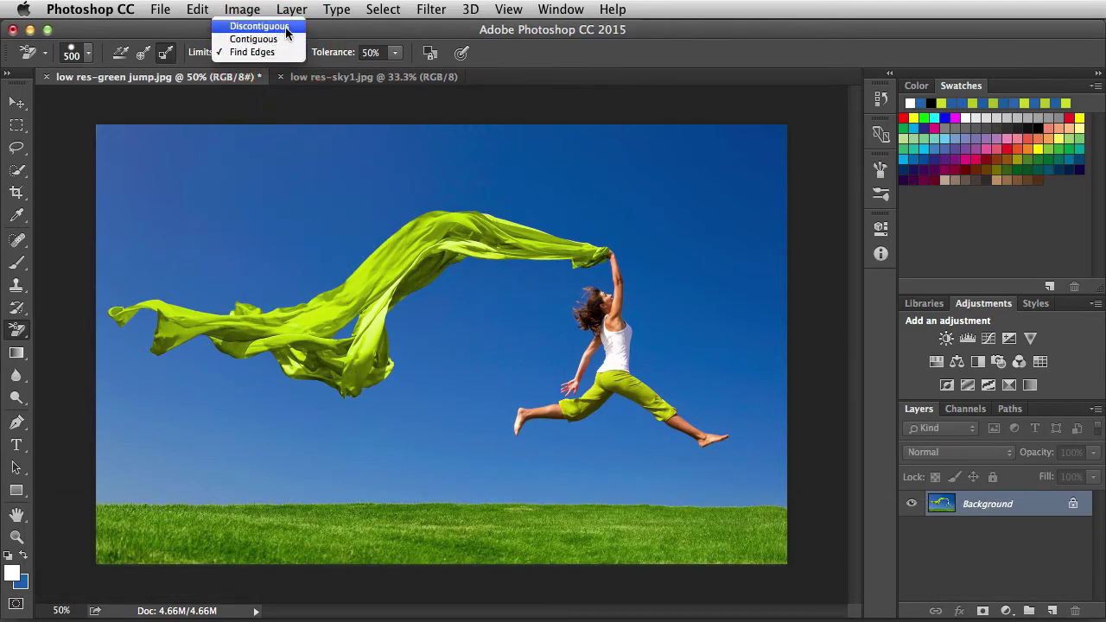
pyautogui.click(278, 21)
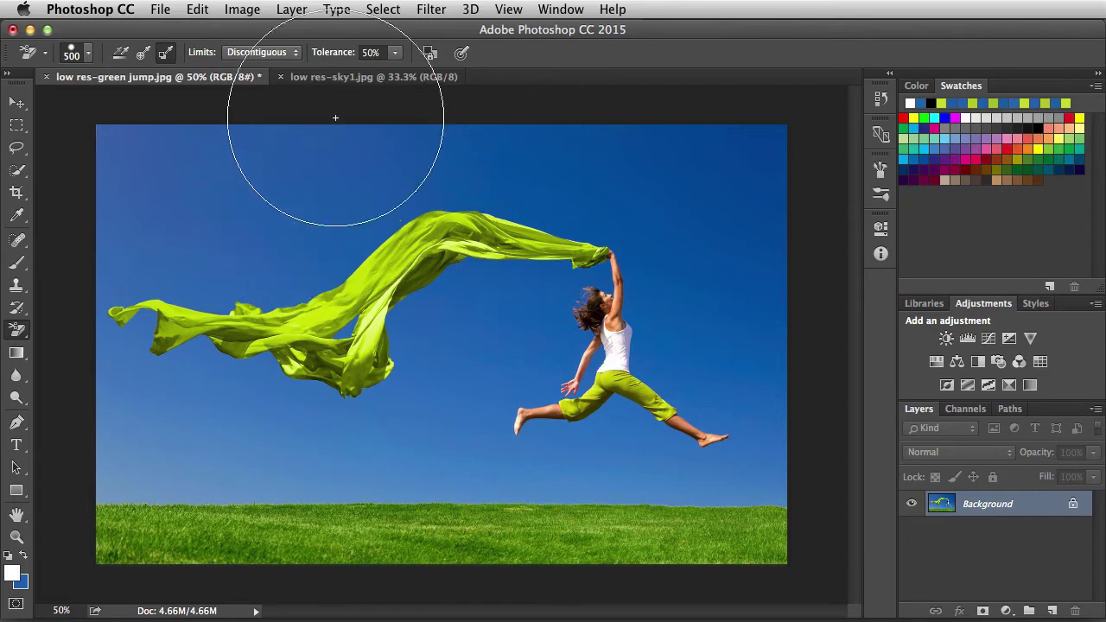
# Step: Set the tolerance to 21%, test a stroke across the sky toward the woman, and undo it
pyautogui.moveTo(345, 54); pyautogui.dragTo(319, 56)
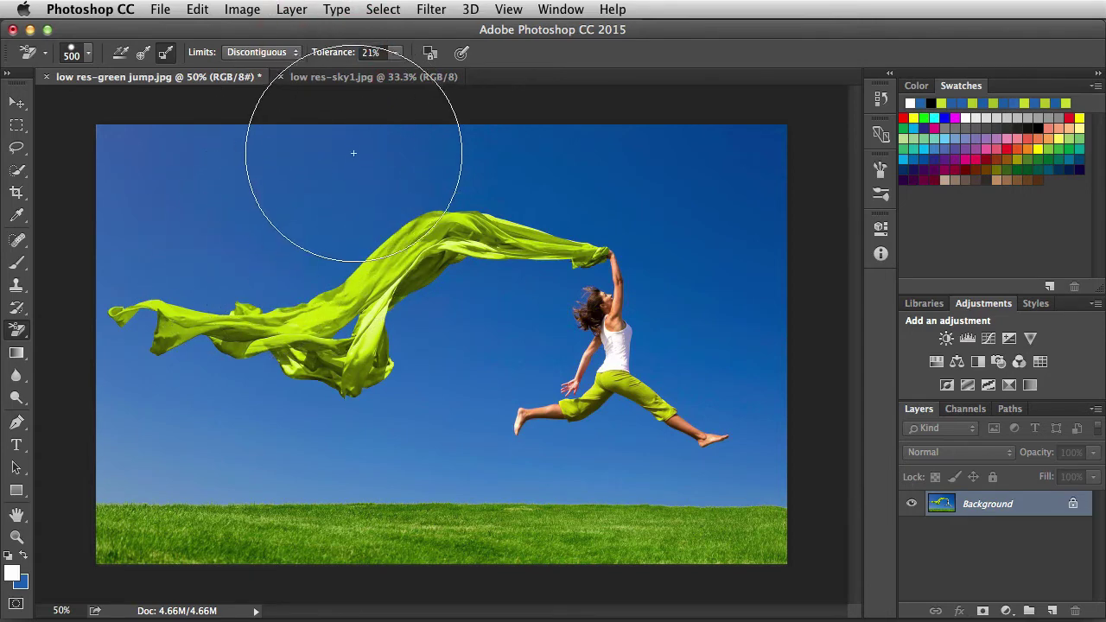
pyautogui.moveTo(182, 193)
pyautogui.mouseDown()
pyautogui.moveTo(188, 216)
pyautogui.moveTo(279, 185)
pyautogui.moveTo(397, 173)
pyautogui.moveTo(637, 177)
pyautogui.moveTo(716, 123)
pyautogui.moveTo(747, 311)
pyautogui.mouseUp()
pyautogui.press('super+z')
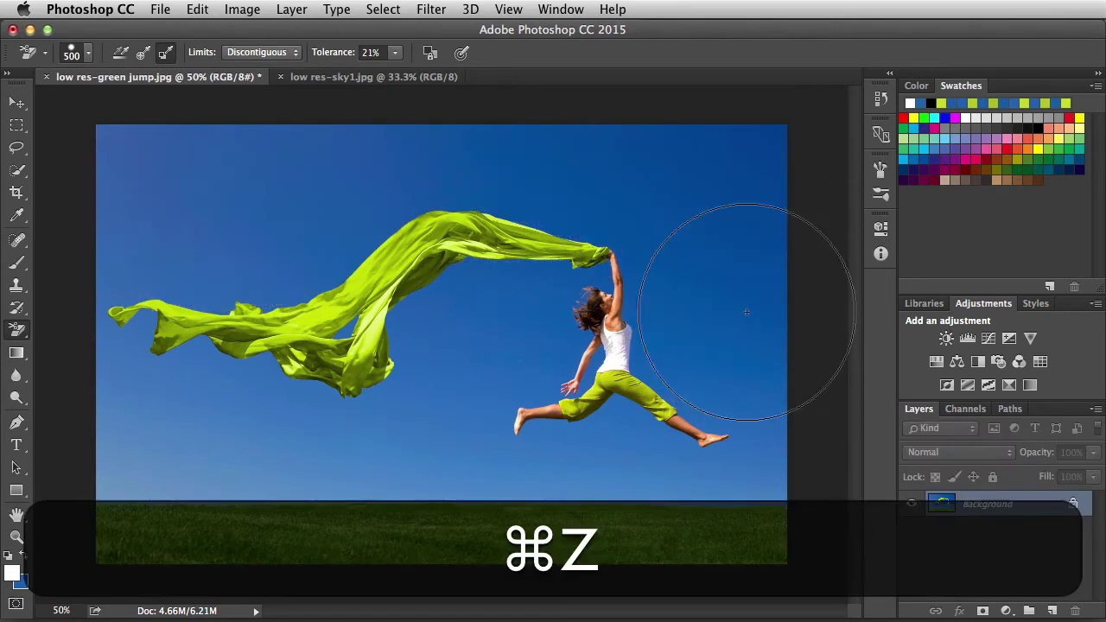
# Step: Set the tolerance to 60%, test erasing across the upper sky above the scarf, and undo the erasing
pyautogui.moveTo(325, 52); pyautogui.dragTo(363, 55)
pyautogui.moveTo(234, 153)
pyautogui.mouseDown()
pyautogui.moveTo(211, 172)
pyautogui.moveTo(148, 176)
pyautogui.mouseUp()
pyautogui.moveTo(279, 176)
pyautogui.mouseDown()
pyautogui.moveTo(538, 167)
pyautogui.moveTo(699, 178)
pyautogui.moveTo(744, 186)
pyautogui.moveTo(751, 226)
pyautogui.moveTo(741, 235)
pyautogui.mouseUp()
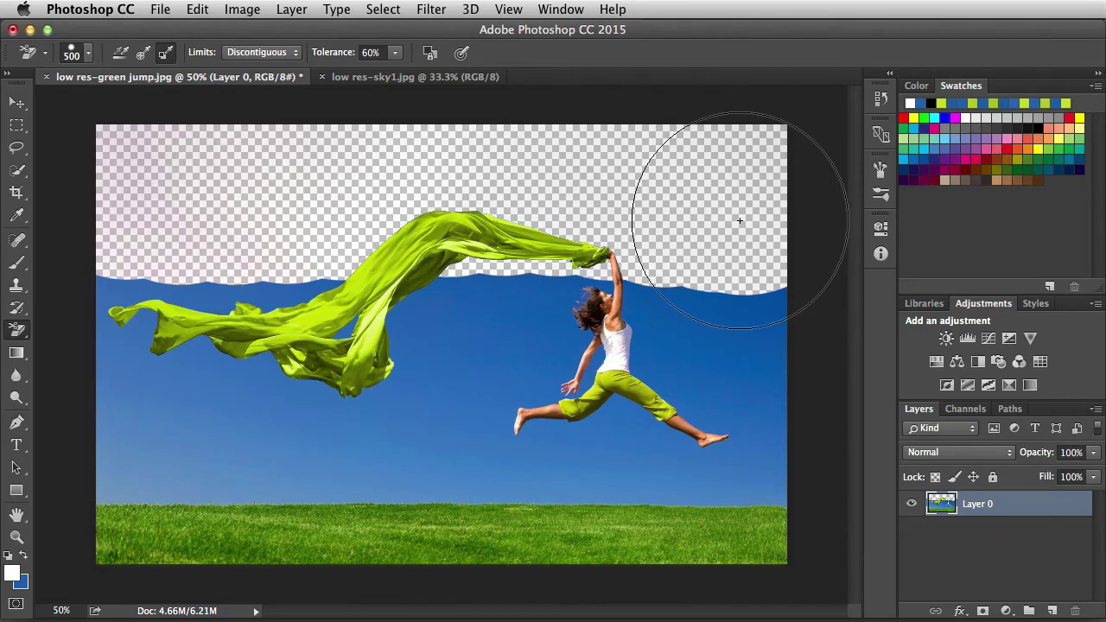
pyautogui.press('super+z')
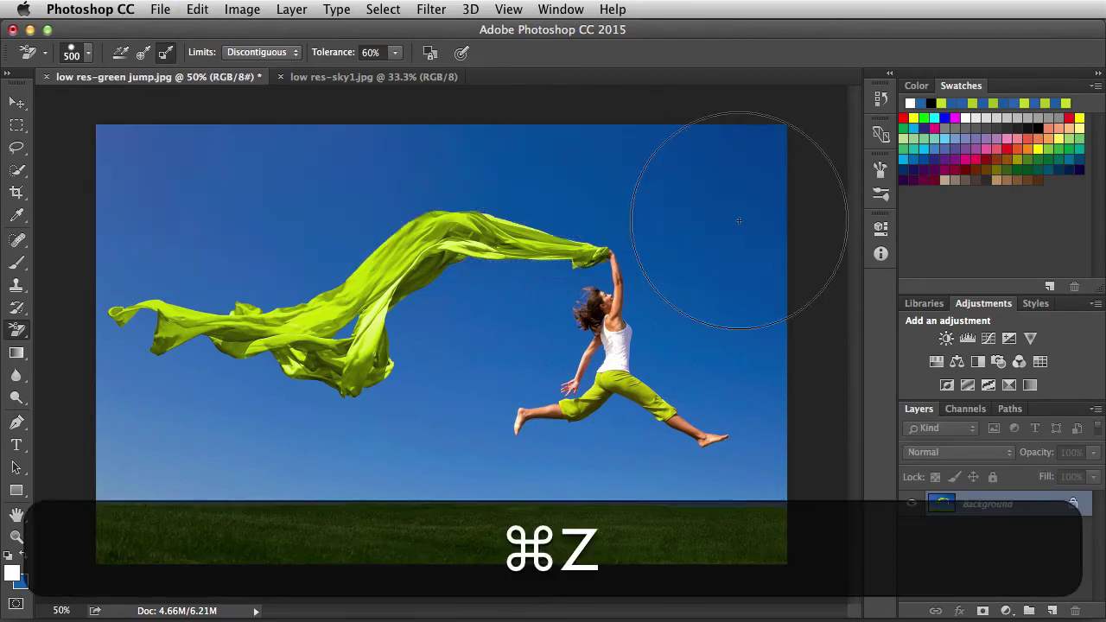
# Step: Set the tolerance to 100%, test a stroke through the sky, scarf and woman, and undo it
pyautogui.moveTo(324, 53); pyautogui.dragTo(400, 57)
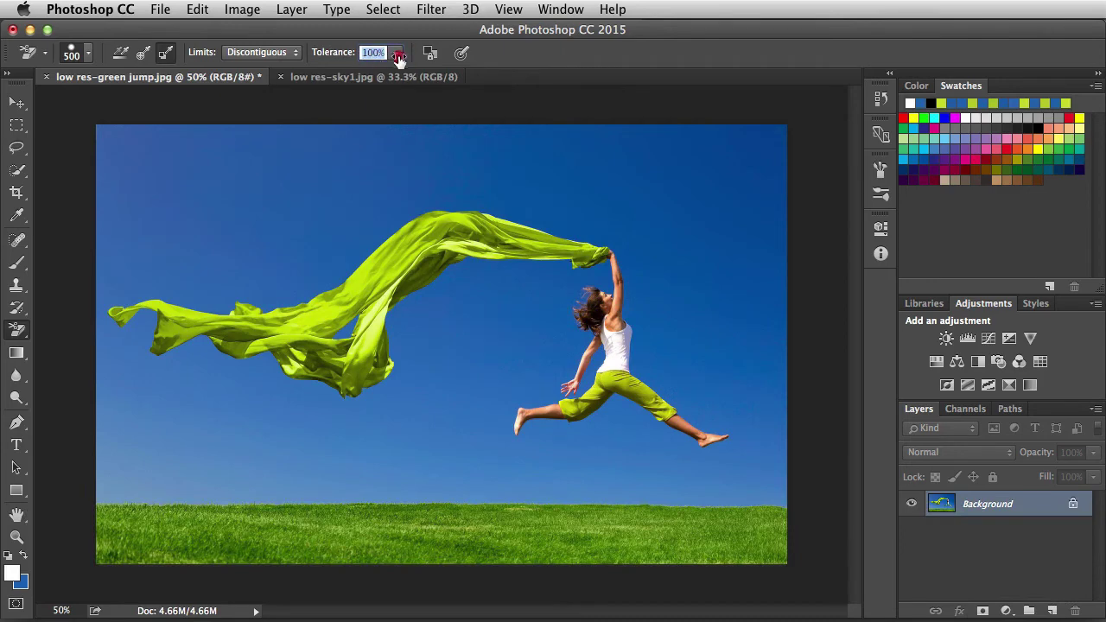
pyautogui.moveTo(222, 207)
pyautogui.mouseDown()
pyautogui.moveTo(158, 179)
pyautogui.moveTo(126, 213)
pyautogui.moveTo(119, 273)
pyautogui.moveTo(138, 429)
pyautogui.moveTo(168, 473)
pyautogui.moveTo(373, 497)
pyautogui.moveTo(697, 484)
pyautogui.moveTo(657, 437)
pyautogui.moveTo(616, 345)
pyautogui.moveTo(517, 291)
pyautogui.moveTo(412, 252)
pyautogui.moveTo(369, 302)
pyautogui.moveTo(354, 341)
pyautogui.mouseUp()
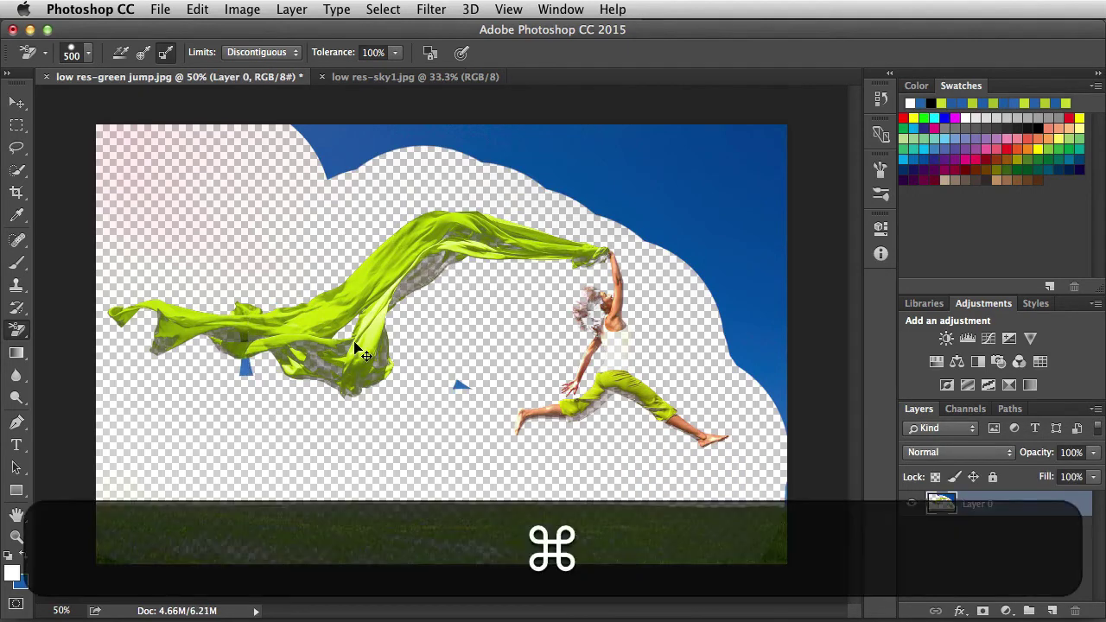
pyautogui.press('super+z')
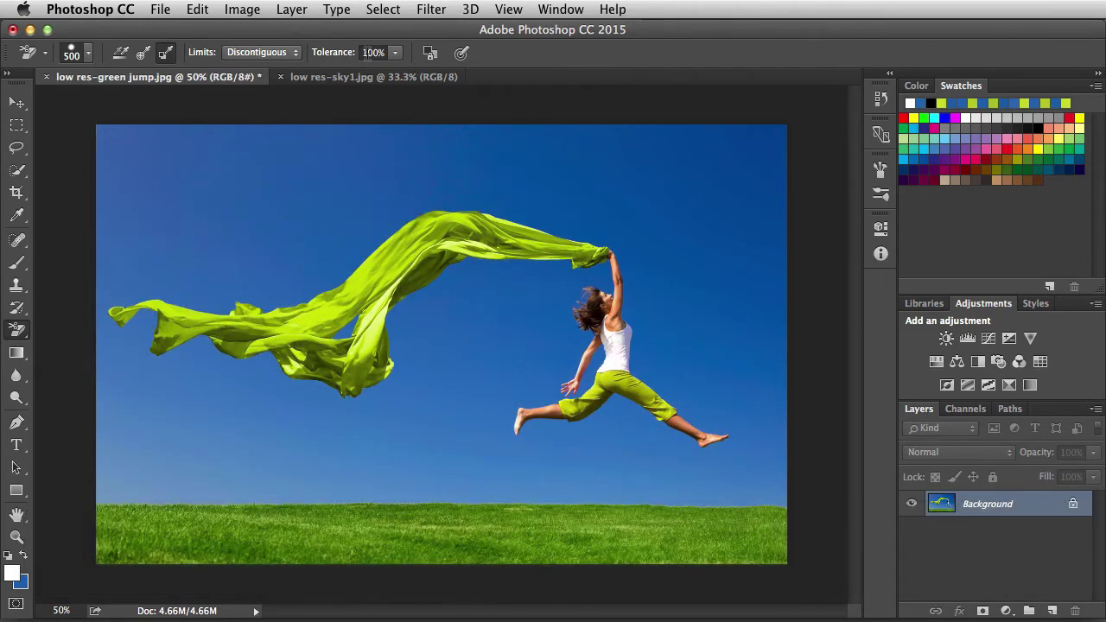
# Step: Set the tolerance to 50% and turn on protection of the foreground swatch color
pyautogui.click(371, 51)
pyautogui.write('50')
pyautogui.press('Return')
pyautogui.click(428, 57)
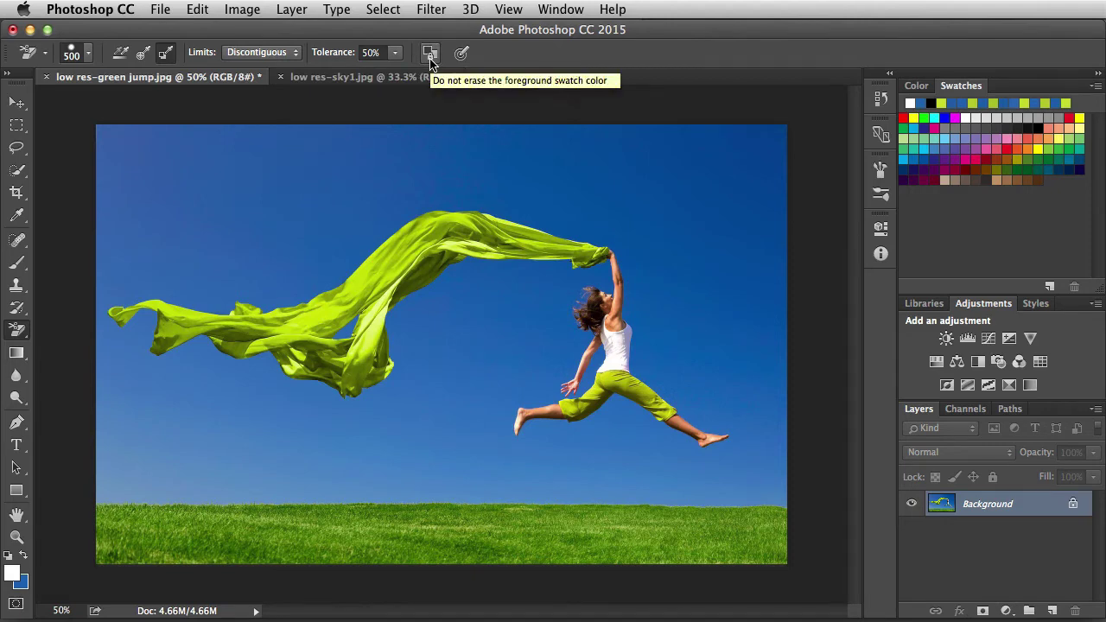
pyautogui.click(429, 55)
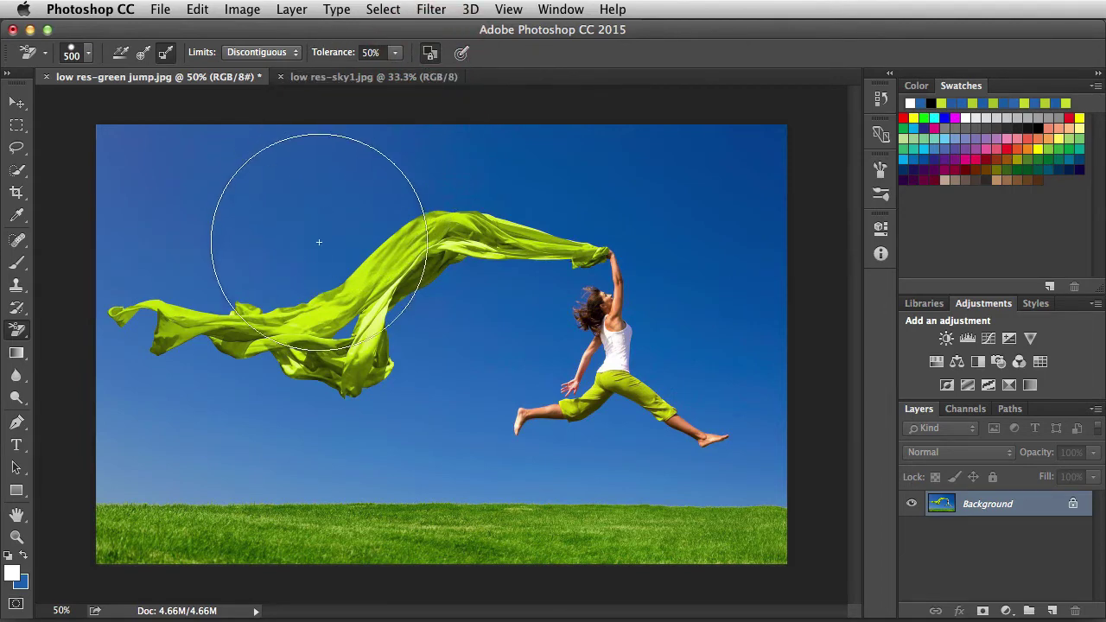
# Step: Sample the scarf's green as the protected foreground color, test an erasing stroke over the scarf, and undo it
pyautogui.press('alt')
pyautogui.keyDown('alt'); pyautogui.click(367, 280); pyautogui.keyUp('alt')
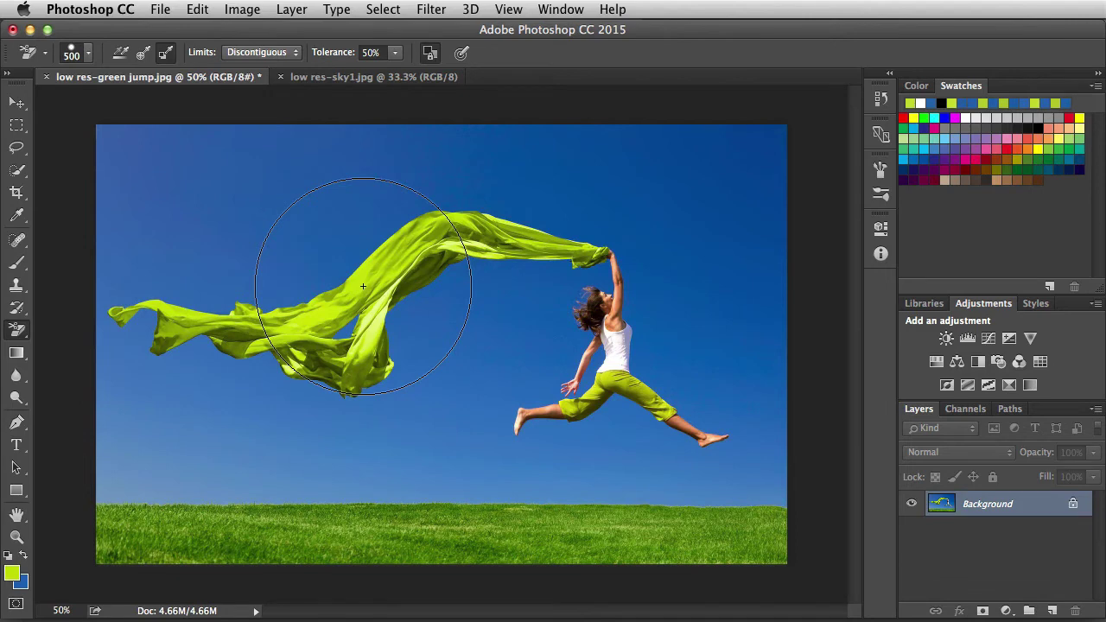
pyautogui.moveTo(363, 285)
pyautogui.mouseDown()
pyautogui.moveTo(395, 294)
pyautogui.moveTo(385, 262)
pyautogui.moveTo(346, 321)
pyautogui.moveTo(323, 333)
pyautogui.moveTo(168, 333)
pyautogui.moveTo(143, 311)
pyautogui.moveTo(145, 276)
pyautogui.moveTo(239, 256)
pyautogui.moveTo(723, 247)
pyautogui.moveTo(735, 181)
pyautogui.moveTo(192, 157)
pyautogui.moveTo(138, 177)
pyautogui.moveTo(128, 270)
pyautogui.moveTo(185, 285)
pyautogui.mouseUp()
pyautogui.press('super+z')
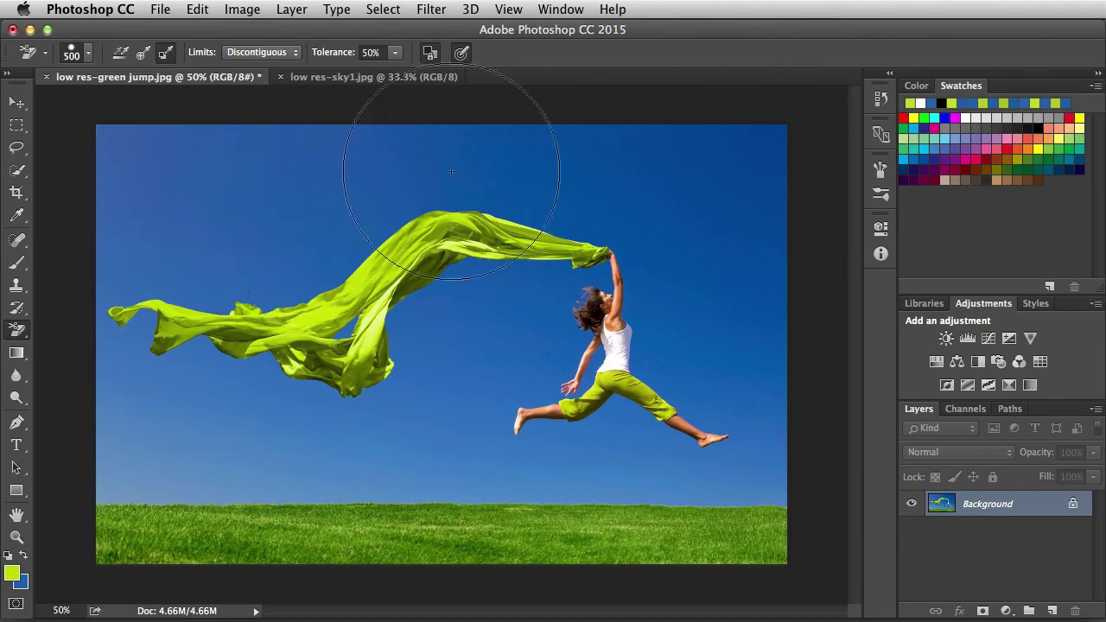
# Step: Turn off the pen pressure override and review the eraser's brush size and tolerance settings
pyautogui.click(462, 52)
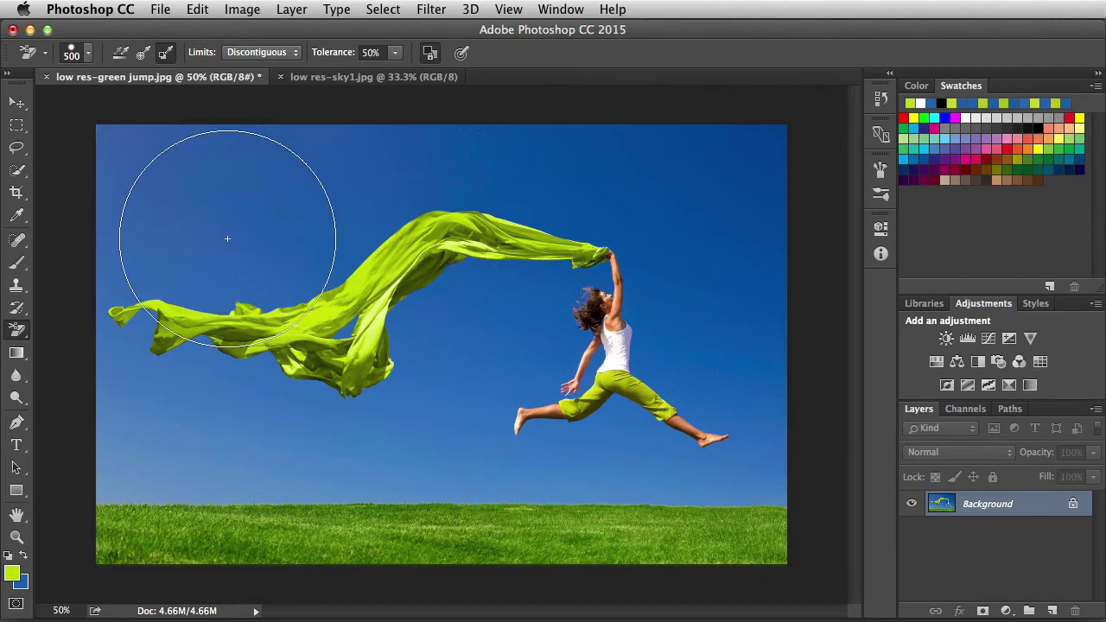
pyautogui.click(88, 54)
pyautogui.click(157, 82)
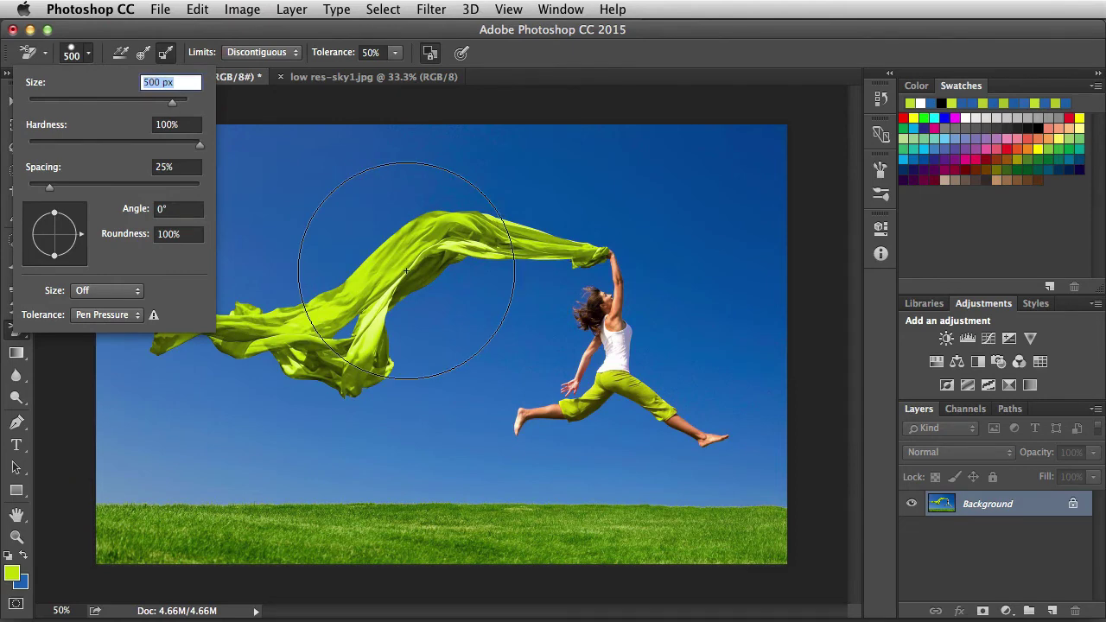
pyautogui.press('Return')
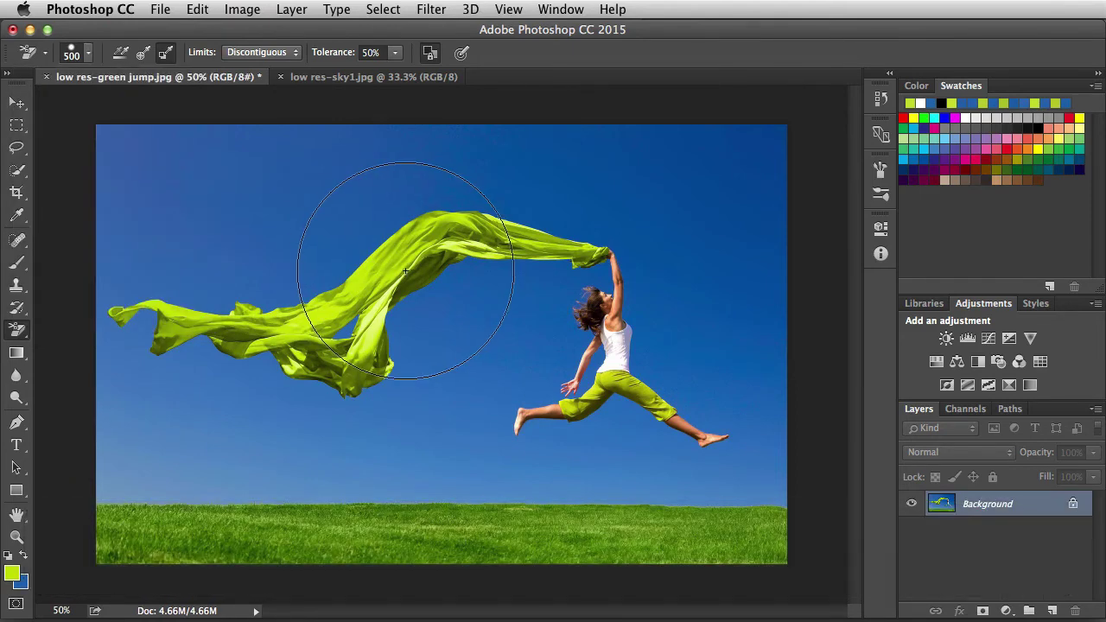
# Step: Switch to Sampling: Once and erase the whole blue sky around the scarf and the jumping woman
pyautogui.click(140, 54)
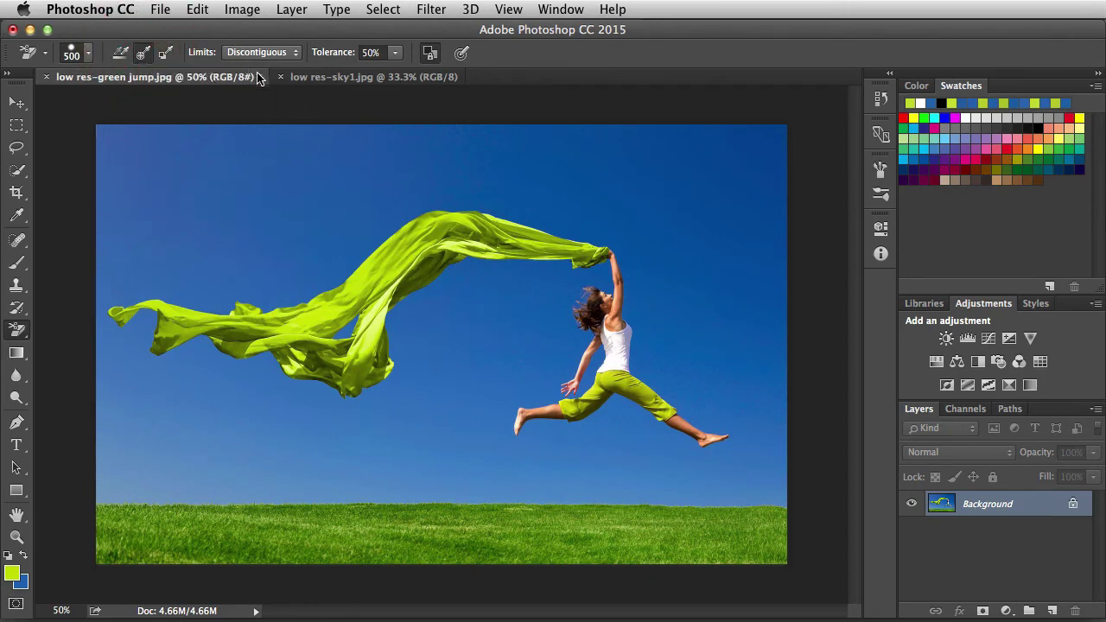
pyautogui.moveTo(116, 141)
pyautogui.mouseDown()
pyautogui.moveTo(106, 141)
pyautogui.moveTo(750, 150)
pyautogui.moveTo(764, 227)
pyautogui.moveTo(768, 286)
pyautogui.moveTo(363, 289)
pyautogui.moveTo(164, 277)
pyautogui.moveTo(133, 326)
pyautogui.mouseUp()
pyautogui.moveTo(128, 347)
pyautogui.mouseDown()
pyautogui.moveTo(234, 388)
pyautogui.moveTo(547, 464)
pyautogui.moveTo(728, 420)
pyautogui.moveTo(760, 452)
pyautogui.moveTo(484, 514)
pyautogui.moveTo(138, 462)
pyautogui.moveTo(134, 440)
pyautogui.moveTo(536, 337)
pyautogui.mouseUp()
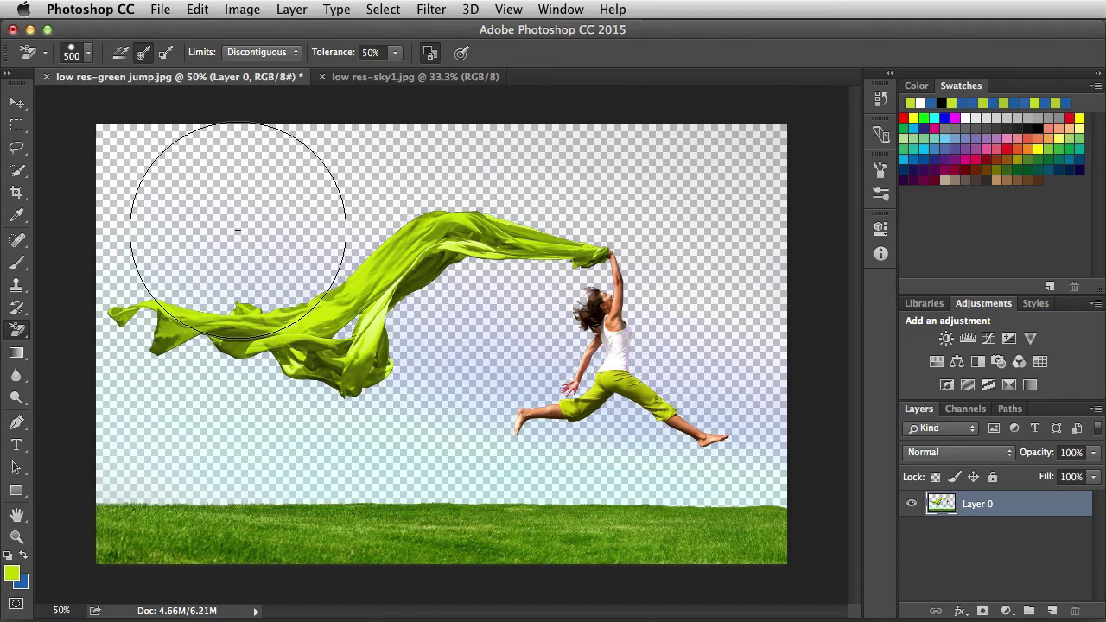
# Step: Duplicate the cloudy sky layer of low res-sky1.jpg into the document low res-green jump.jpg
pyautogui.click(380, 77)
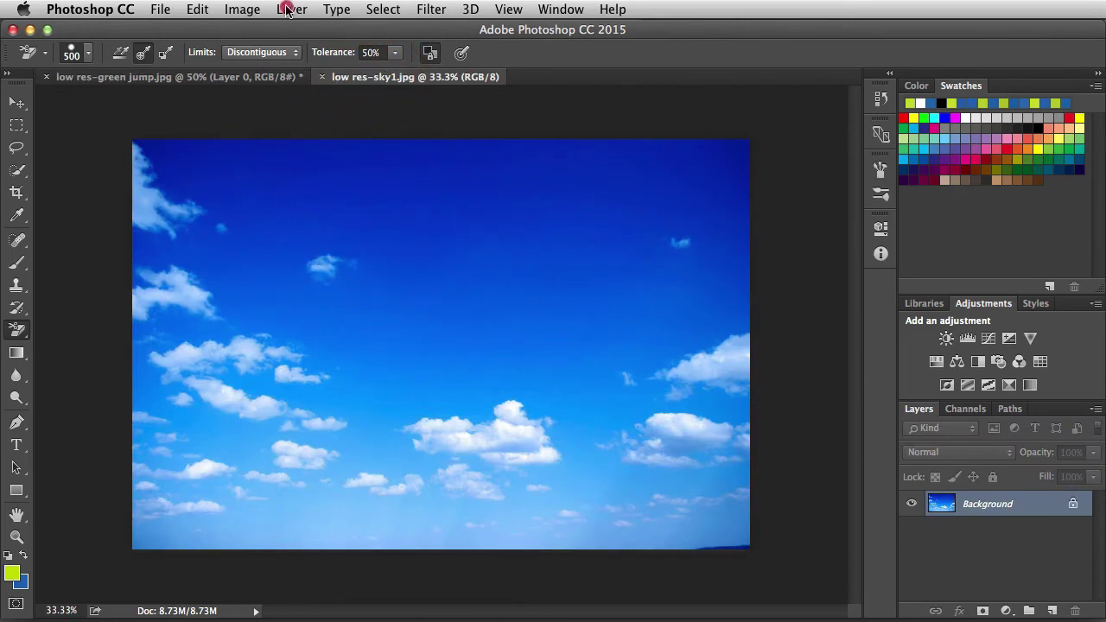
pyautogui.click(287, 10)
pyautogui.click(404, 64)
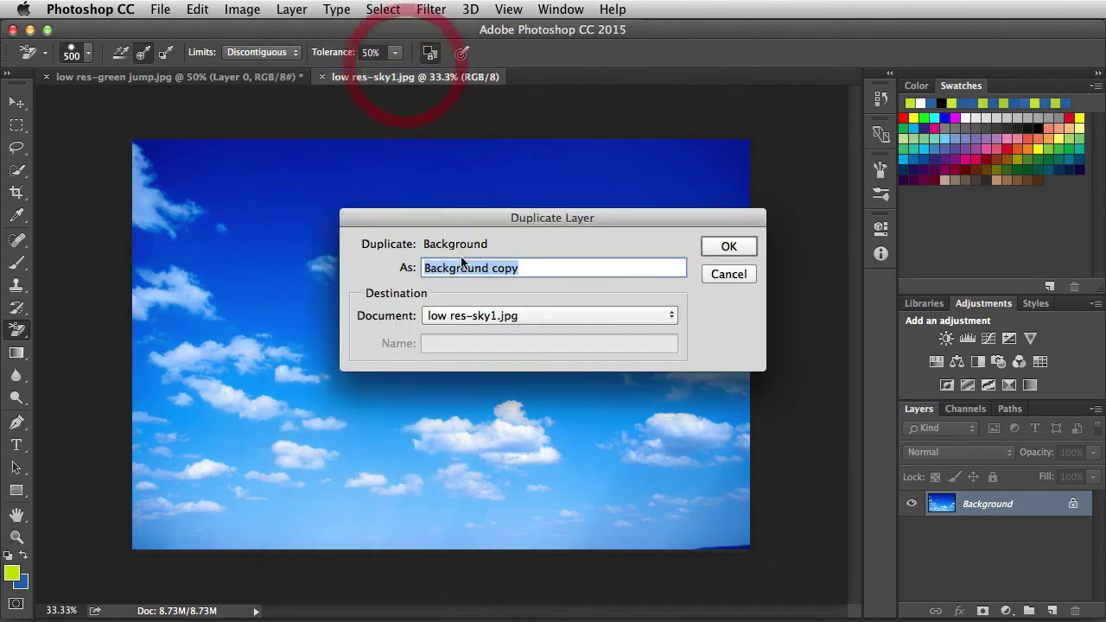
pyautogui.click(580, 316)
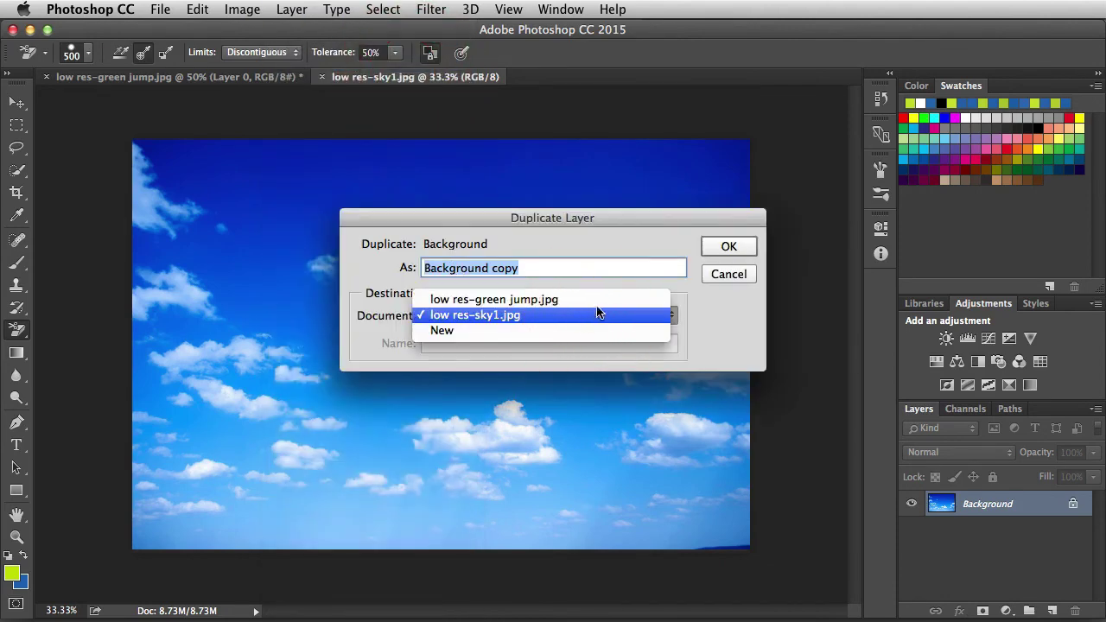
pyautogui.click(599, 301)
pyautogui.click(719, 244)
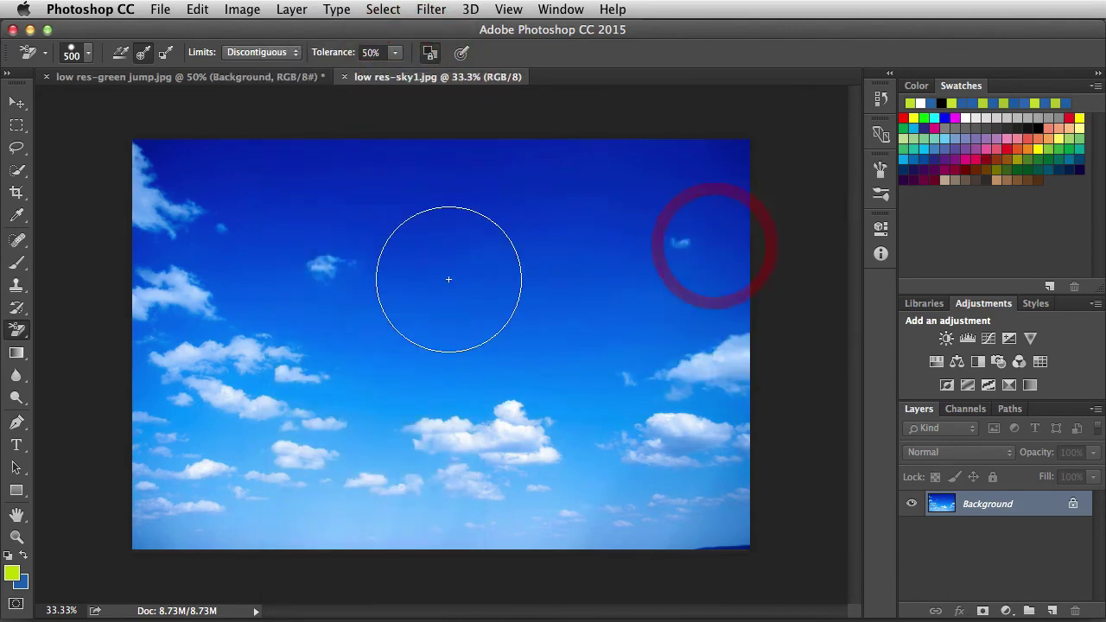
# Step: In low res-green jump.jpg, place the cloudy sky layer below Layer 0 and activate the Move tool
pyautogui.click(198, 79)
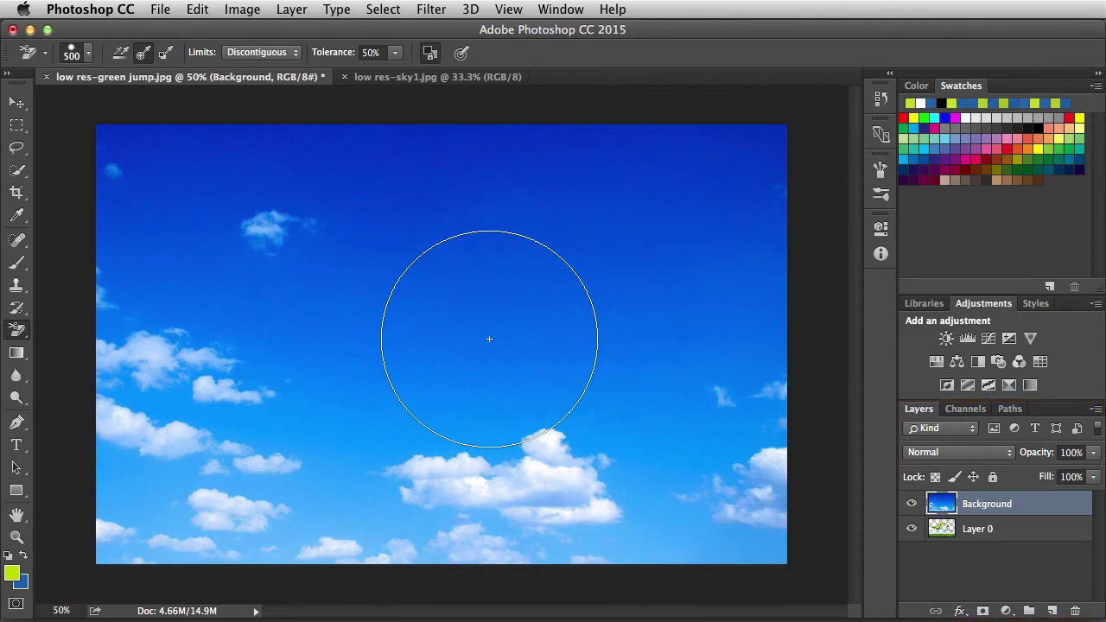
pyautogui.press('super+bracketleft')
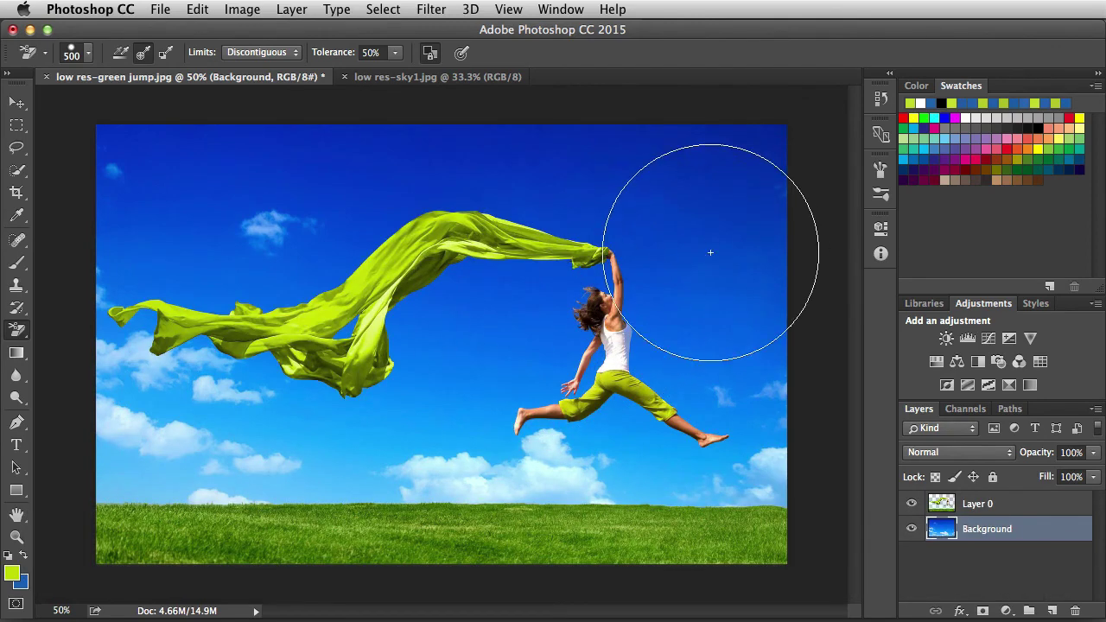
pyautogui.press('v')
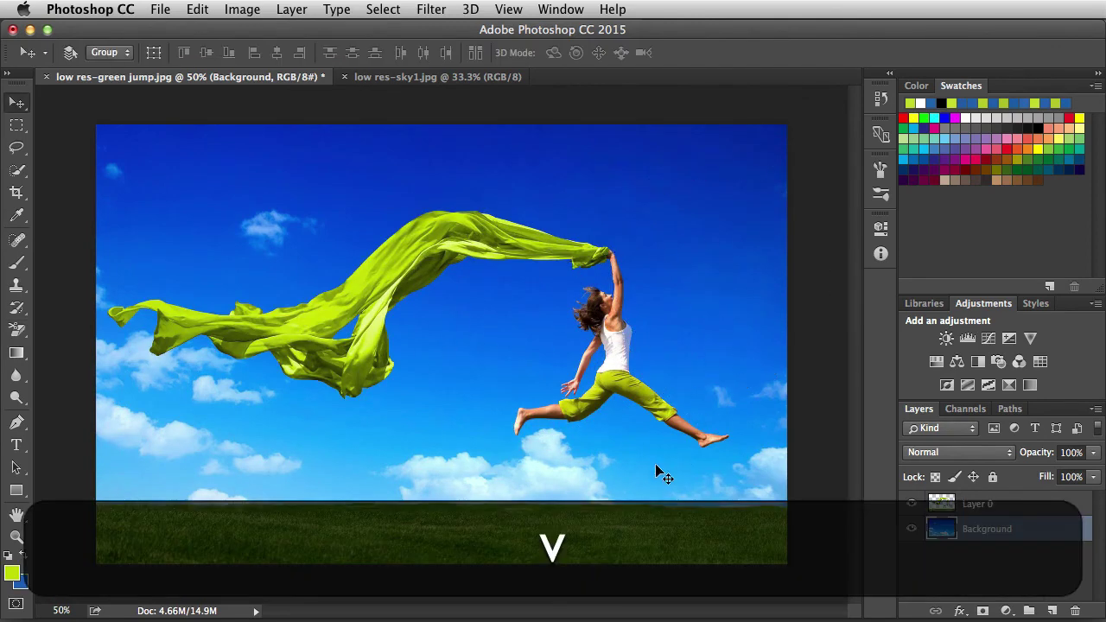